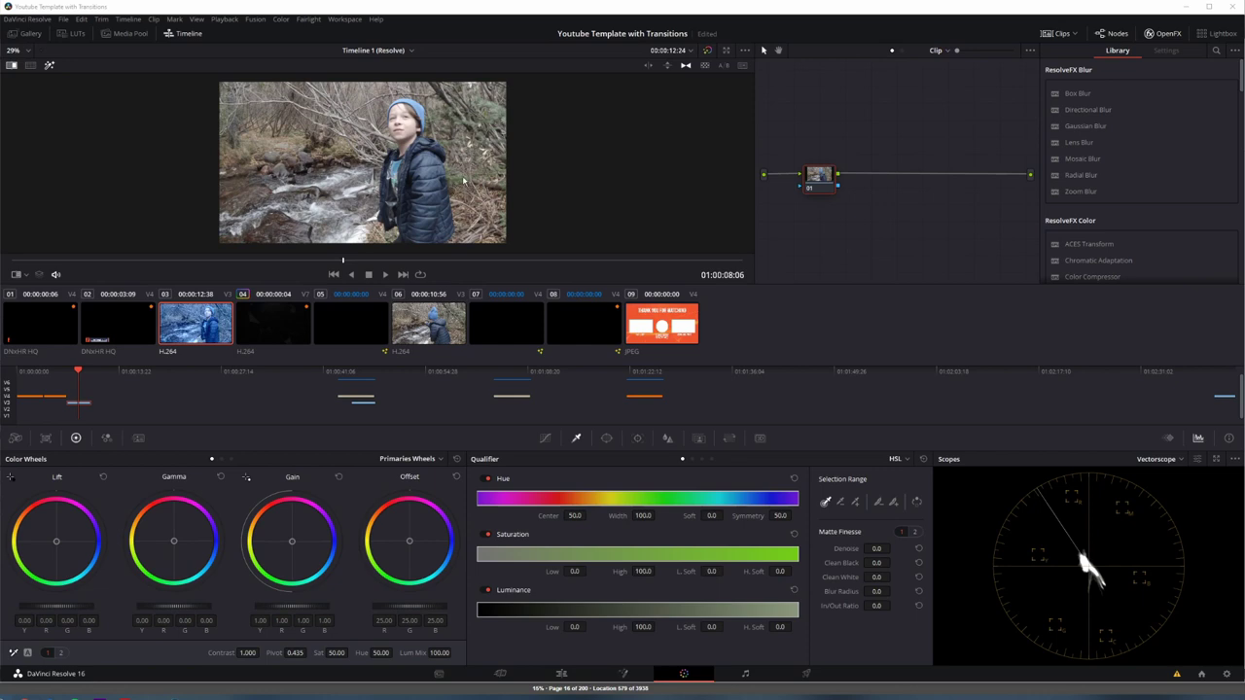
Step: Show the RGB parade, lower contrast to 0.800 and pull blue from the Gain wheel
right_click(820, 179)
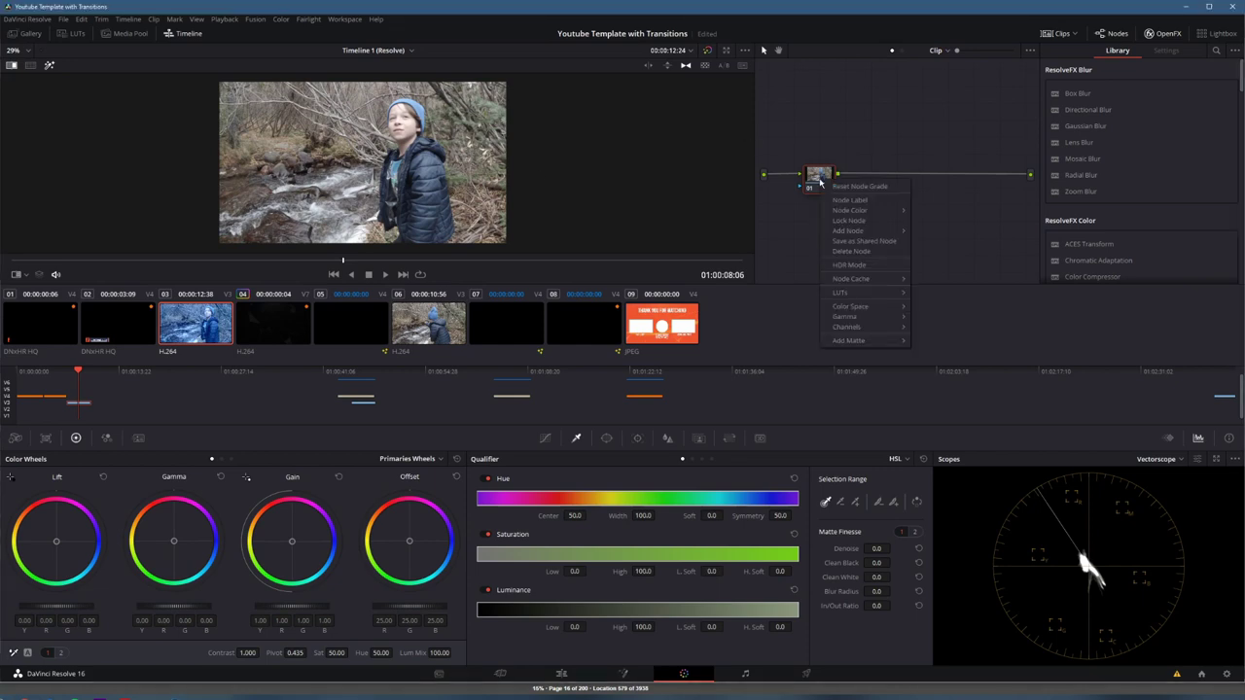
click(812, 209)
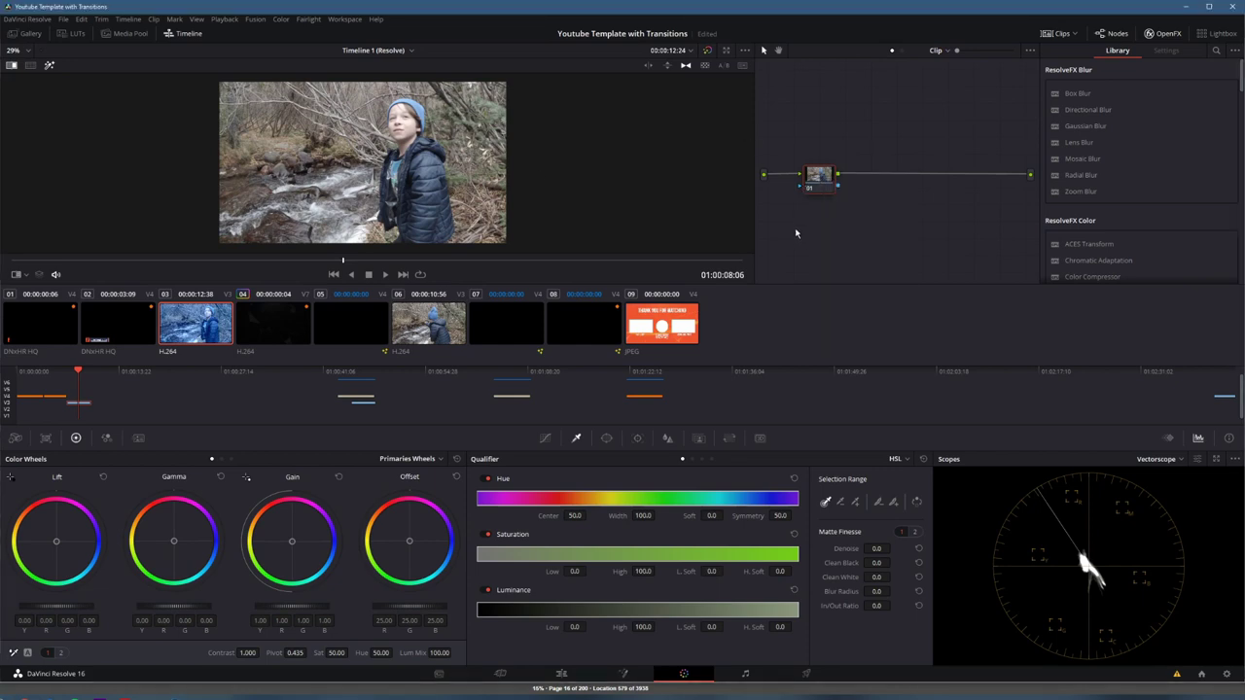
click(1178, 460)
click(1172, 476)
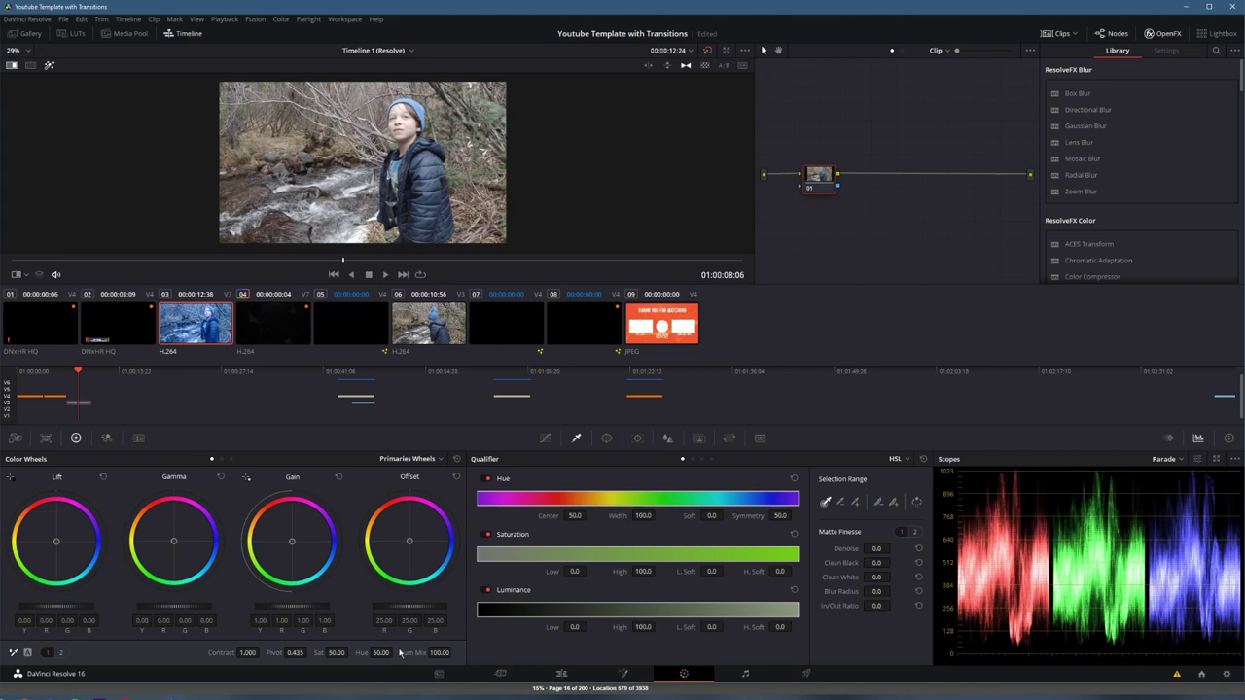
drag(264, 657, 260, 653)
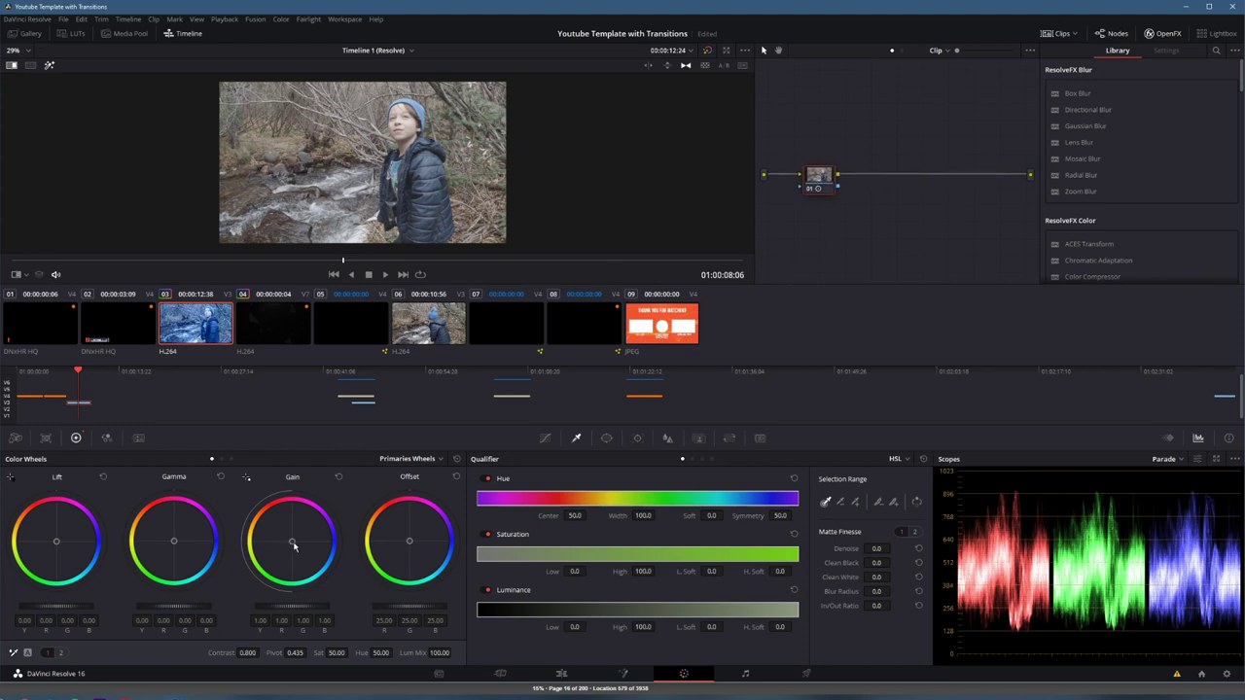
drag(292, 542, 294, 541)
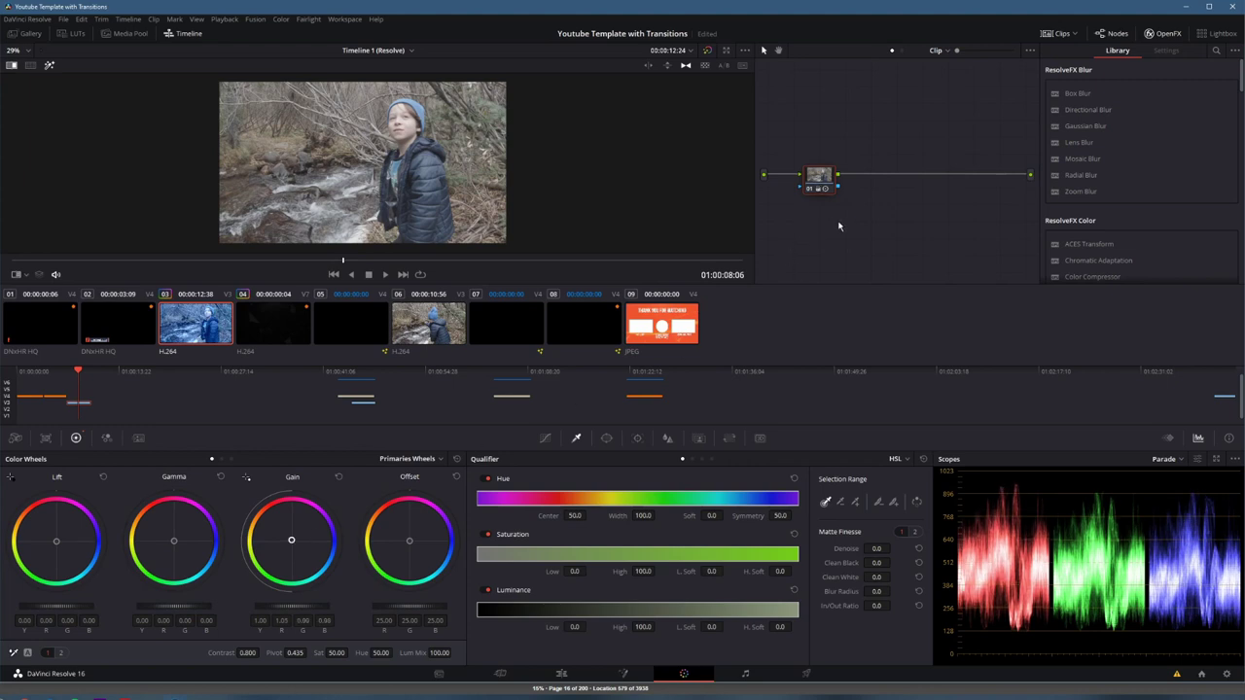
Step: Label node 01 'prep' and add a serial node after it
right_click(819, 177)
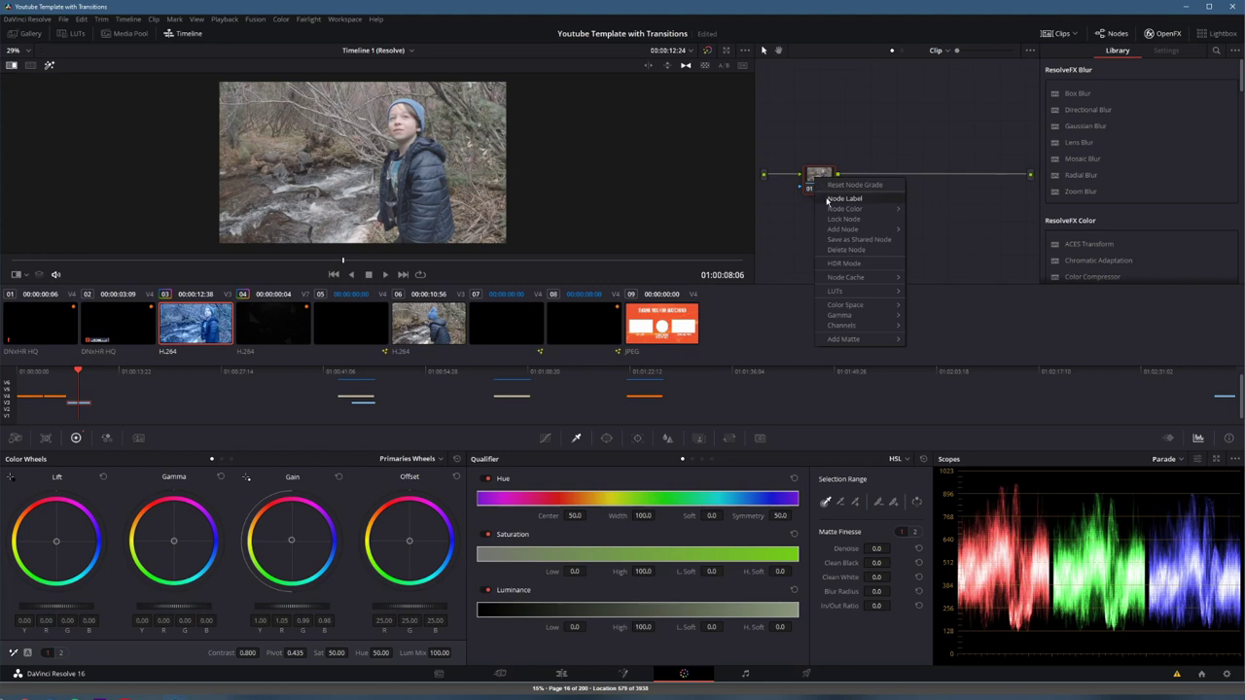
click(826, 202)
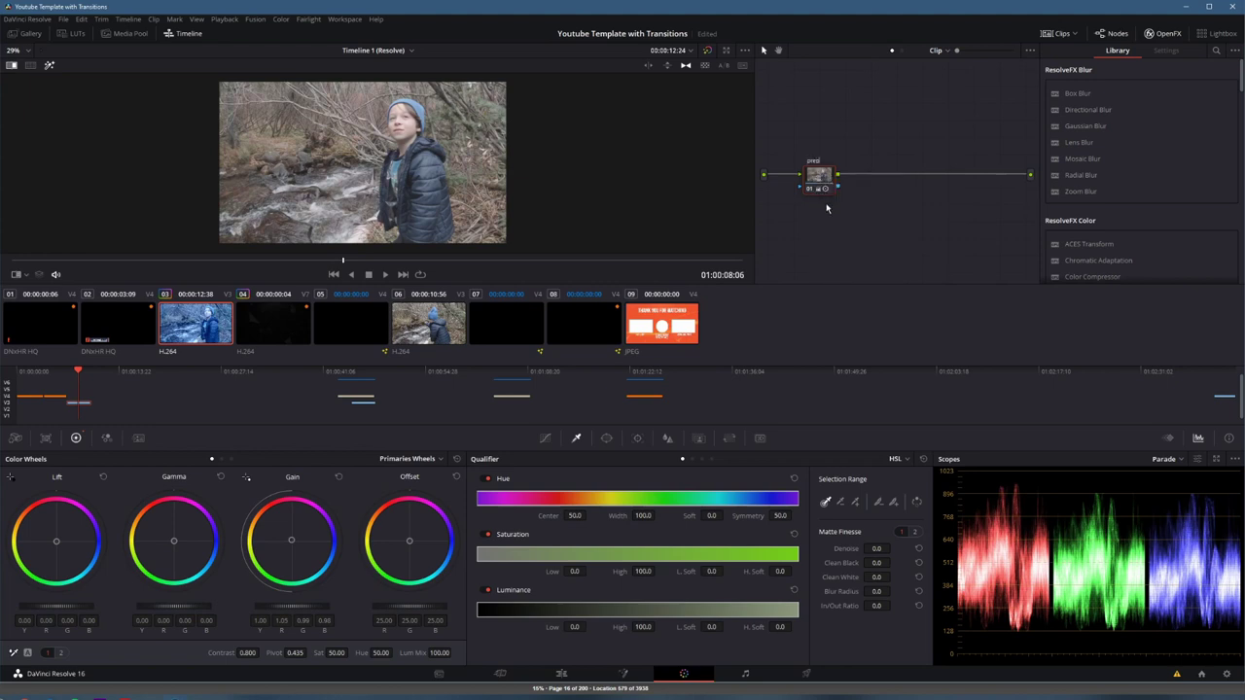
key(Return)
key(alt+s)
Step: On node 02, set Lift to -0.14 and Gain to 1.14, then add serial node 03
drag(56, 605, 40, 605)
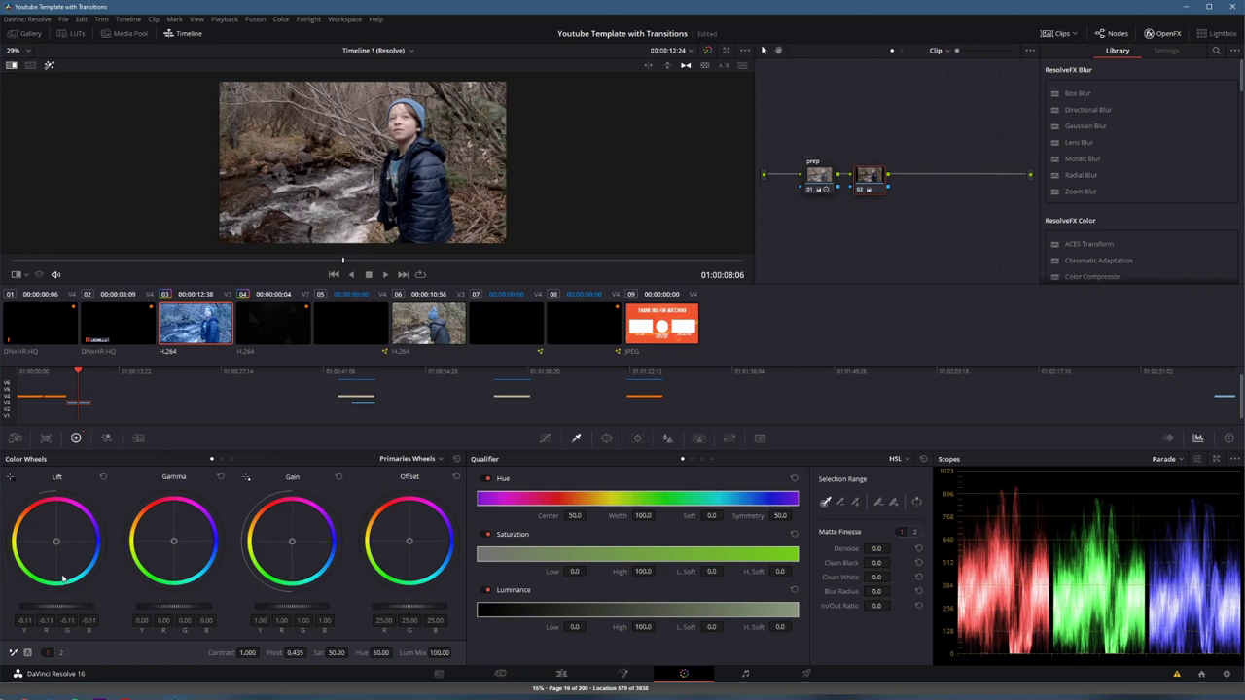
drag(292, 605, 312, 605)
drag(66, 611, 63, 611)
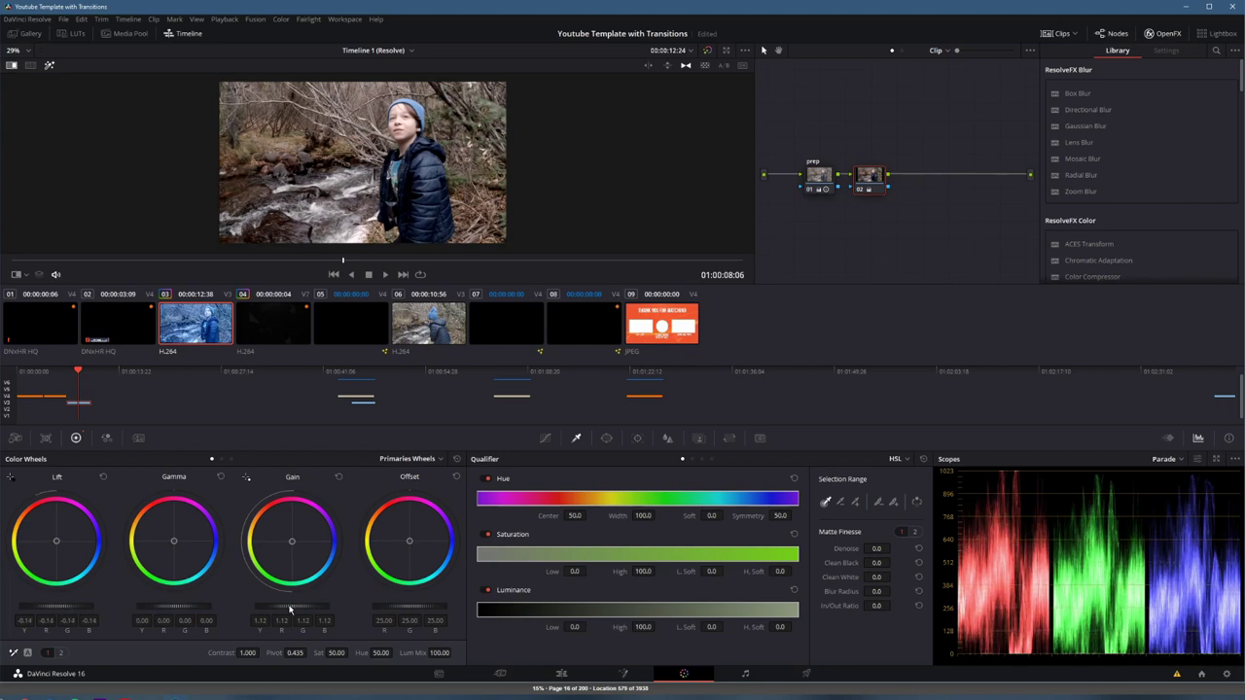
drag(292, 608, 297, 608)
key(alt+s)
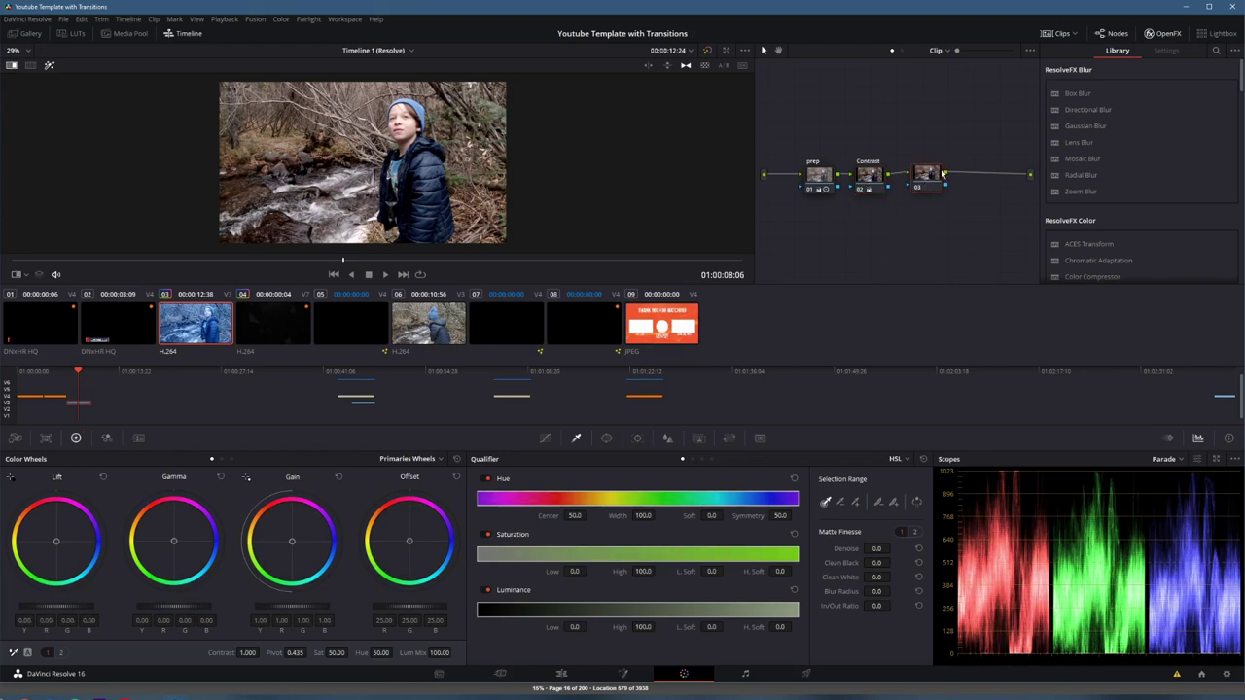
Step: With the Qualifier overlay on, sample the boy's face on node 03 (hue 32.5, luminance 58.4–79.2)
drag(942, 174, 931, 174)
drag(923, 179, 927, 179)
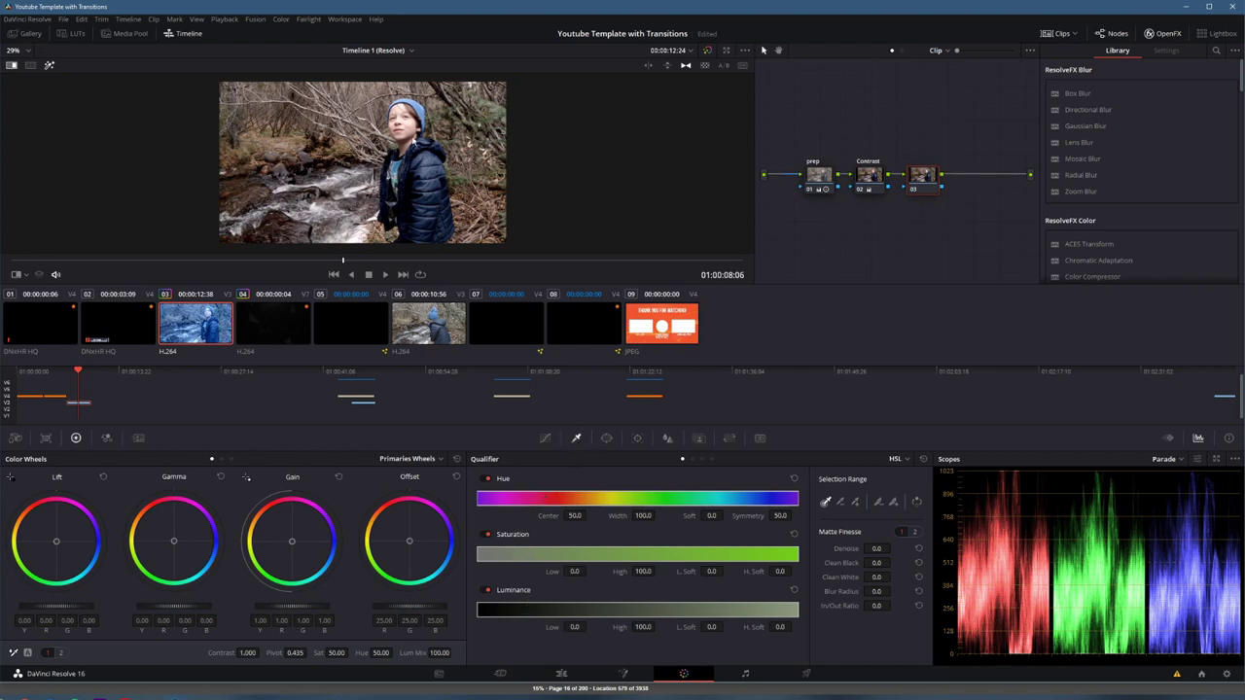
click(27, 274)
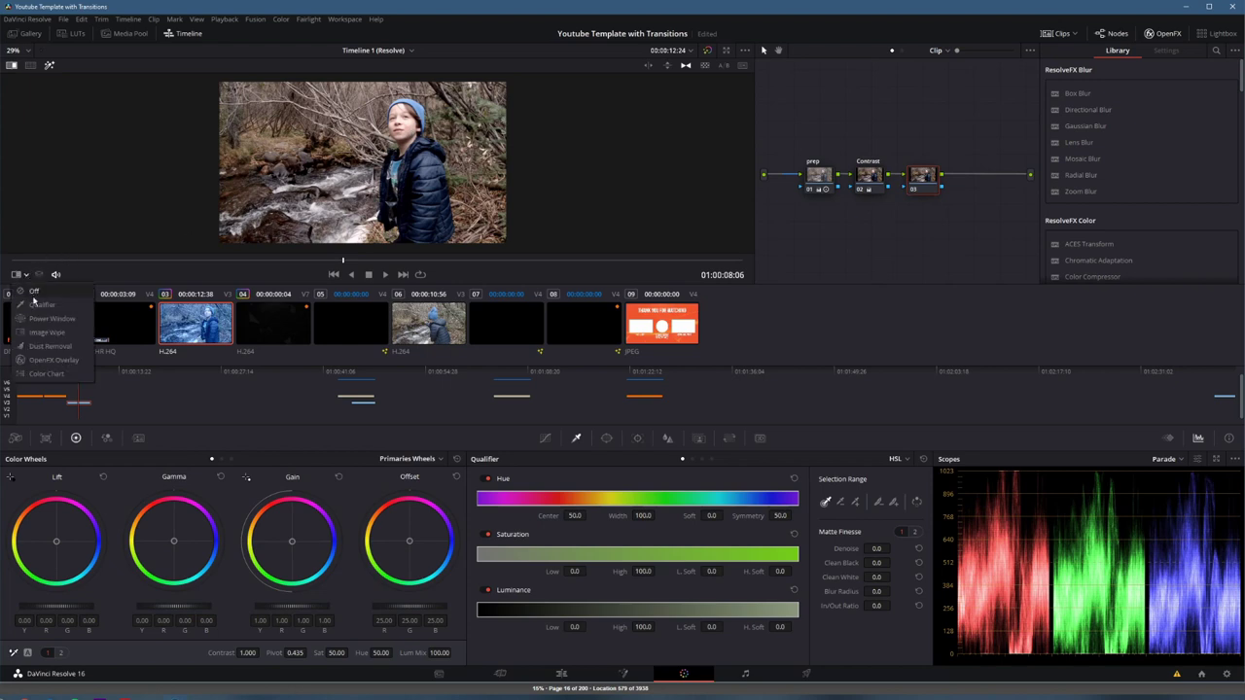
click(39, 304)
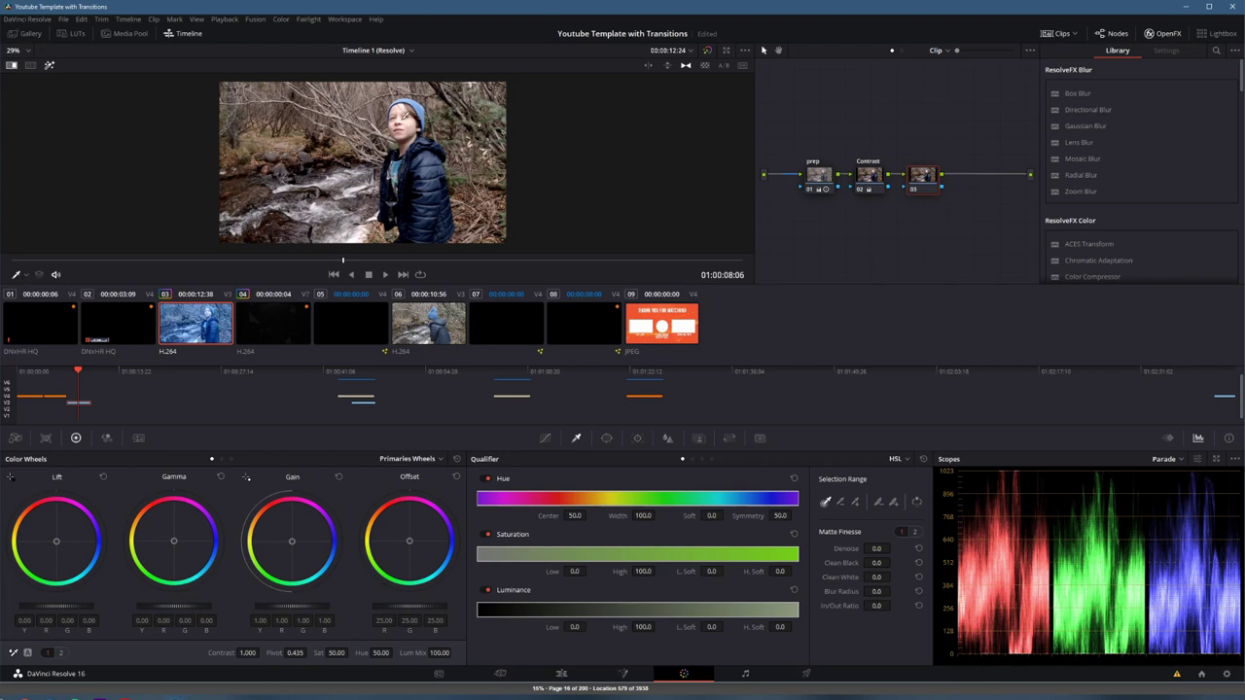
click(412, 123)
drag(412, 122, 413, 123)
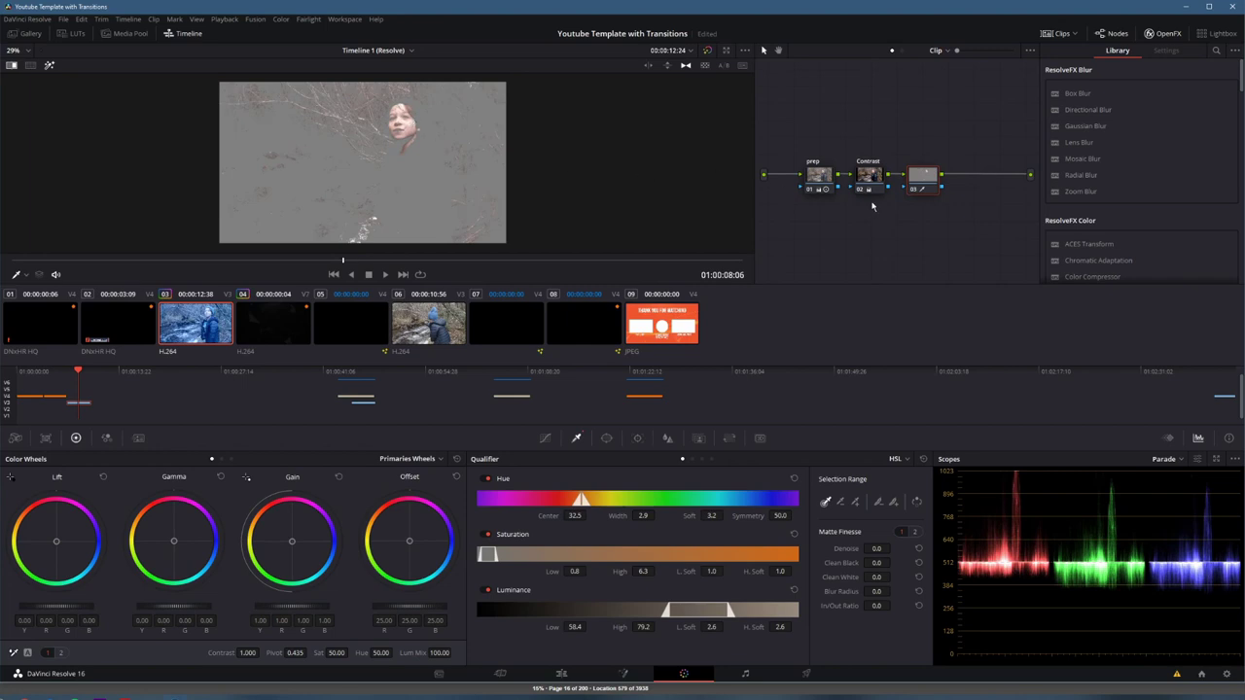
right_click(931, 176)
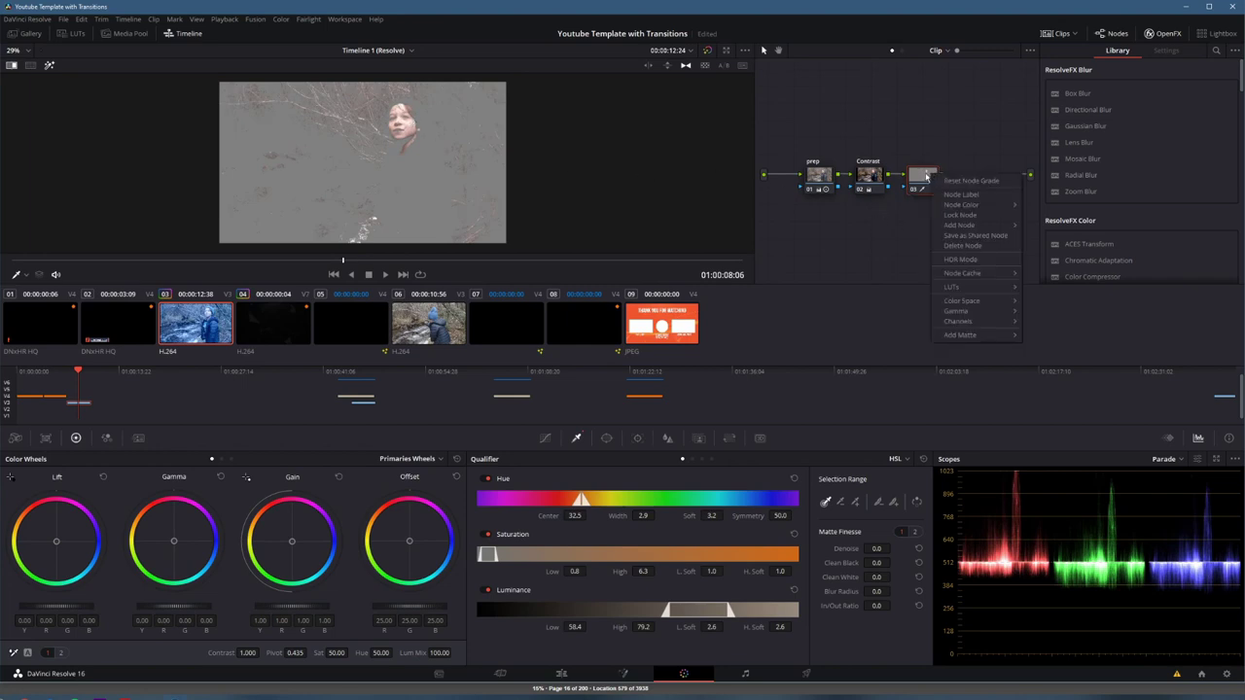
Step: Add an outside node 04 after the qualified node 03
mouse_move(982, 225)
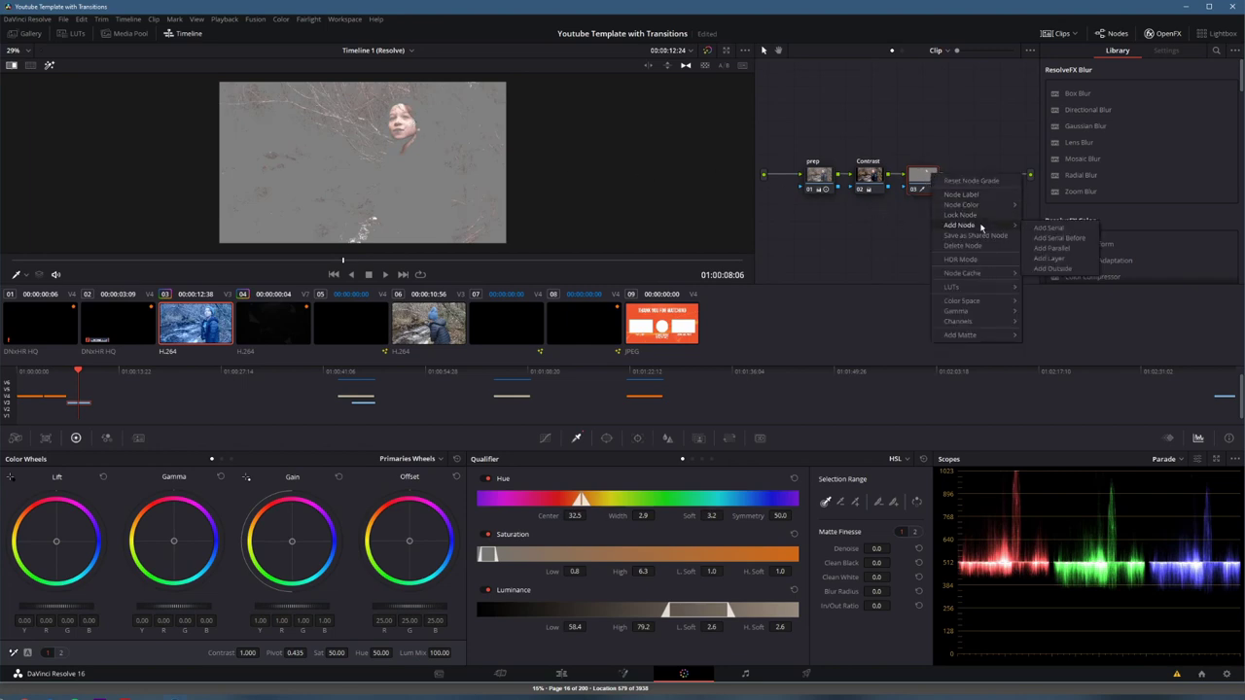
click(1060, 269)
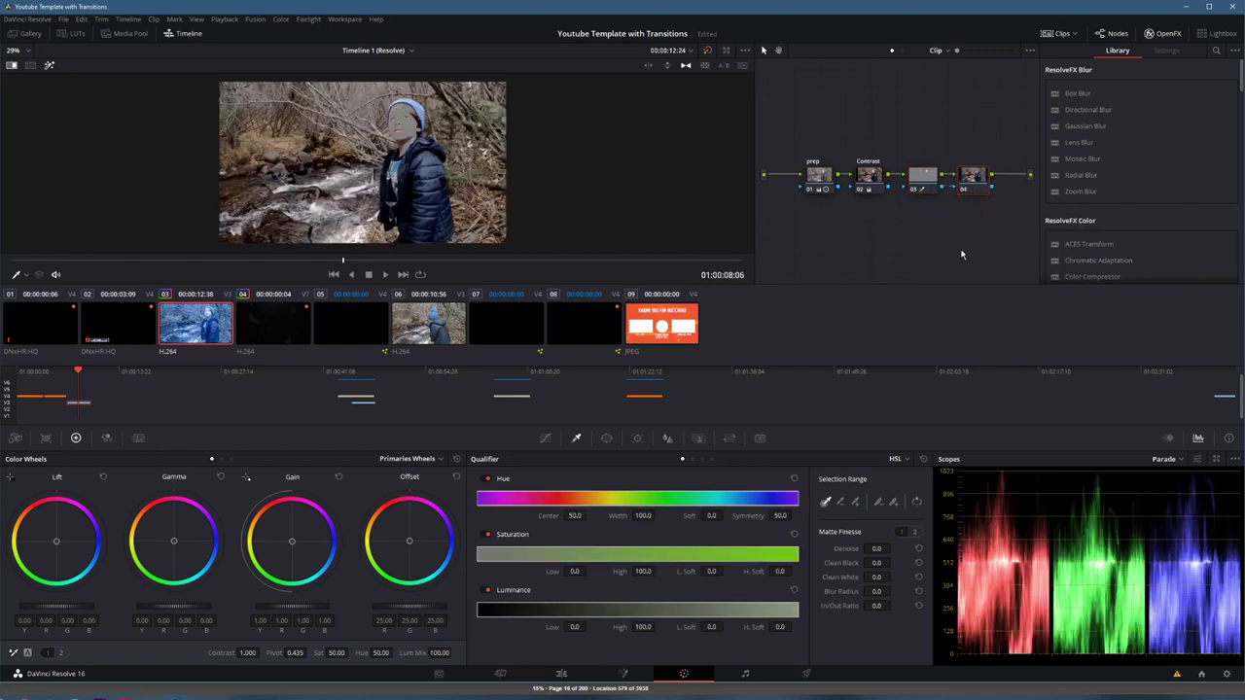
right_click(936, 181)
mouse_move(953, 229)
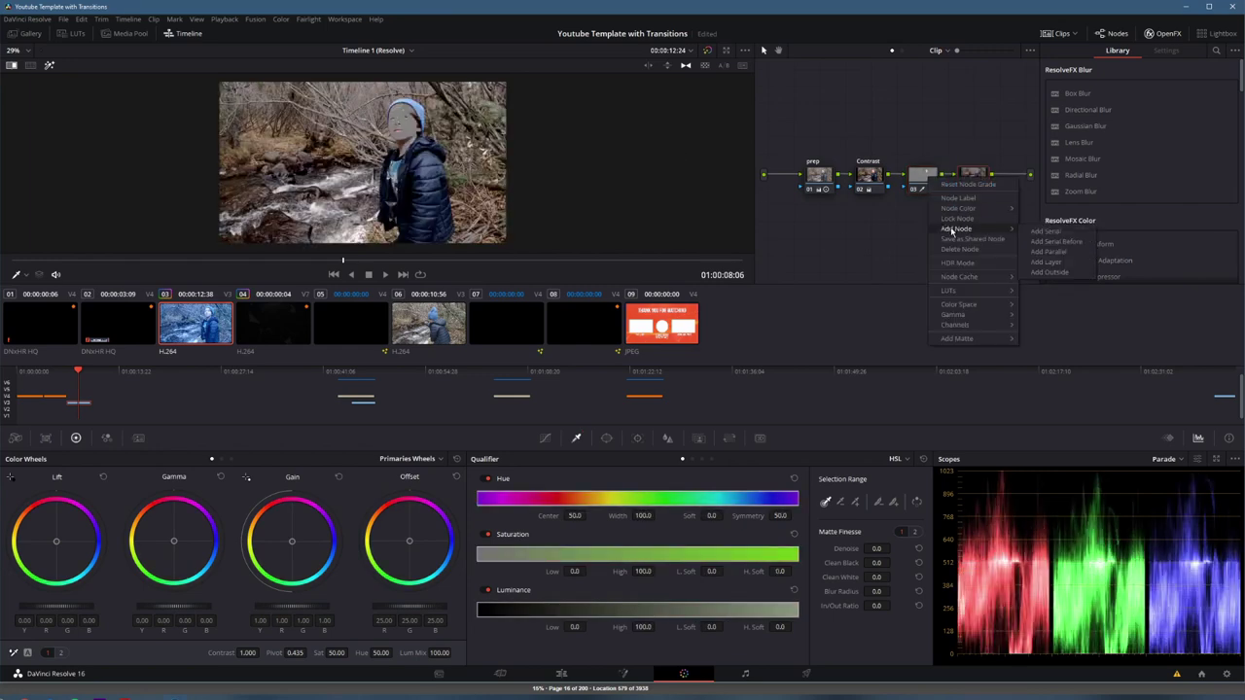
click(978, 176)
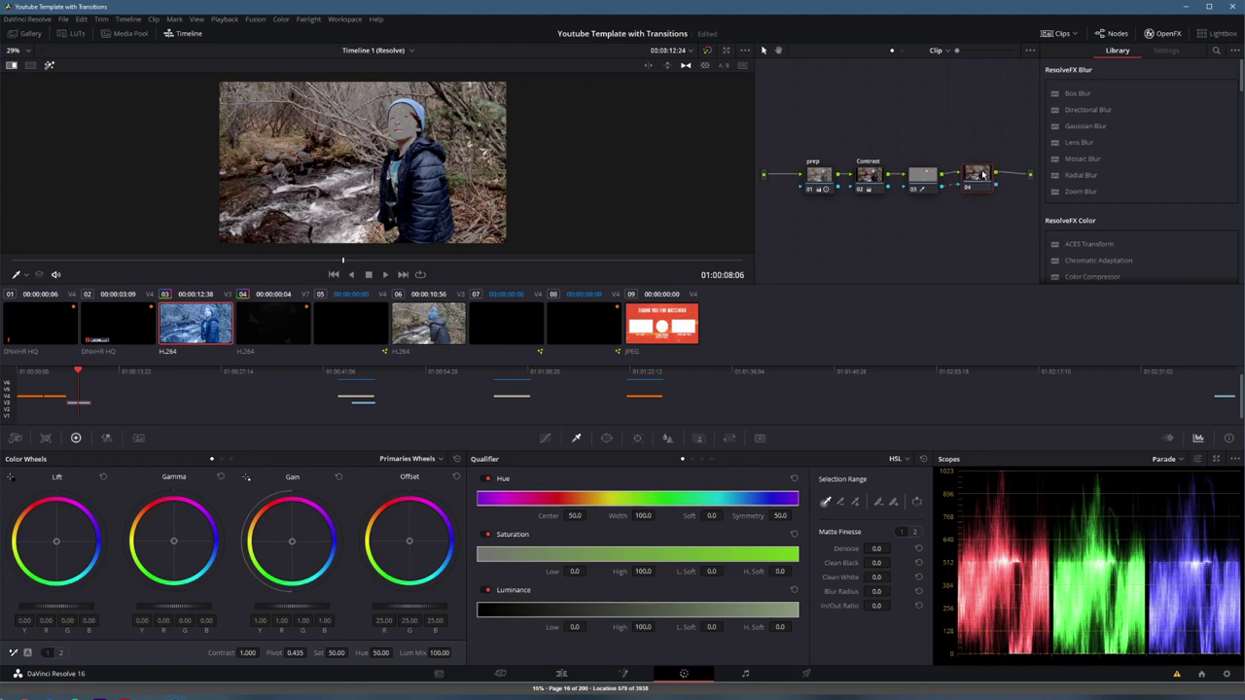
drag(983, 174, 980, 179)
click(923, 178)
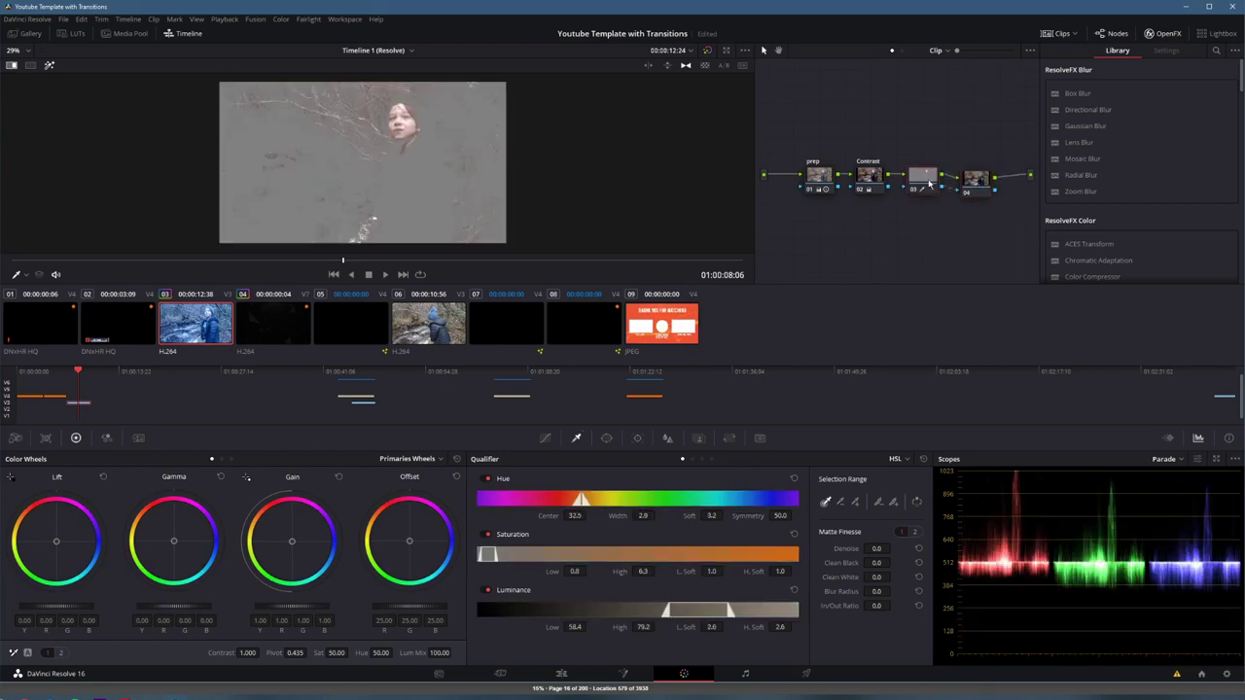
click(974, 178)
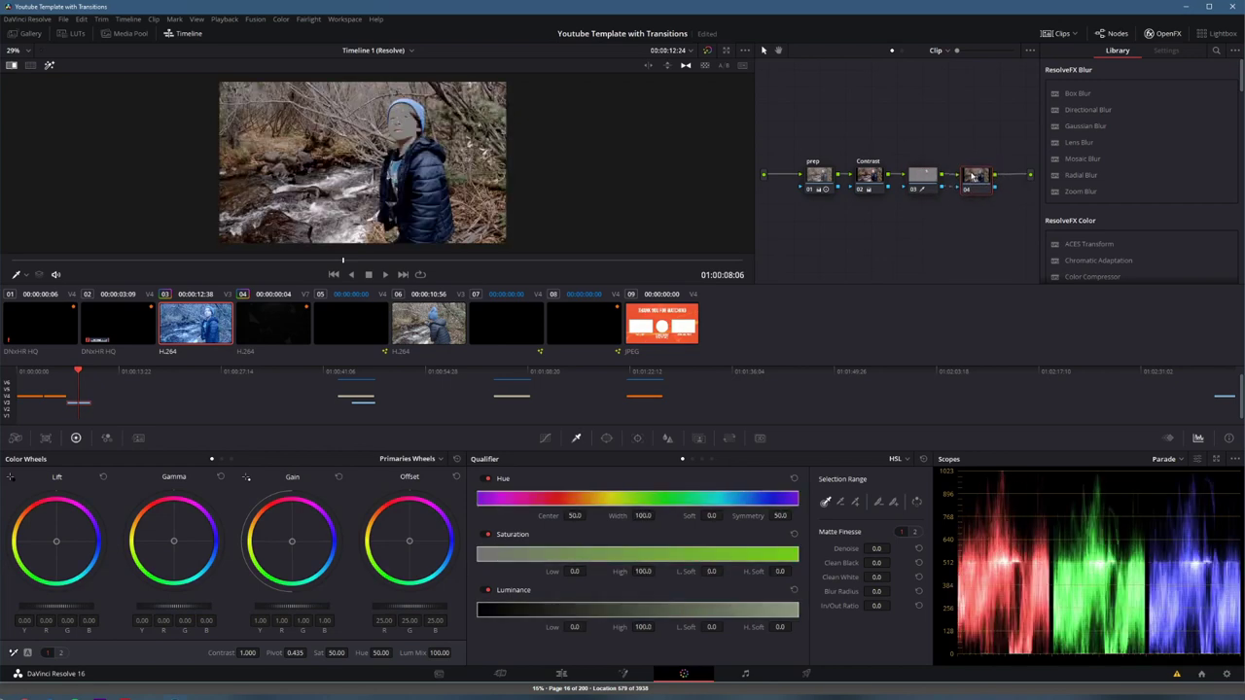
click(923, 178)
key(alt+shift+apostrophe)
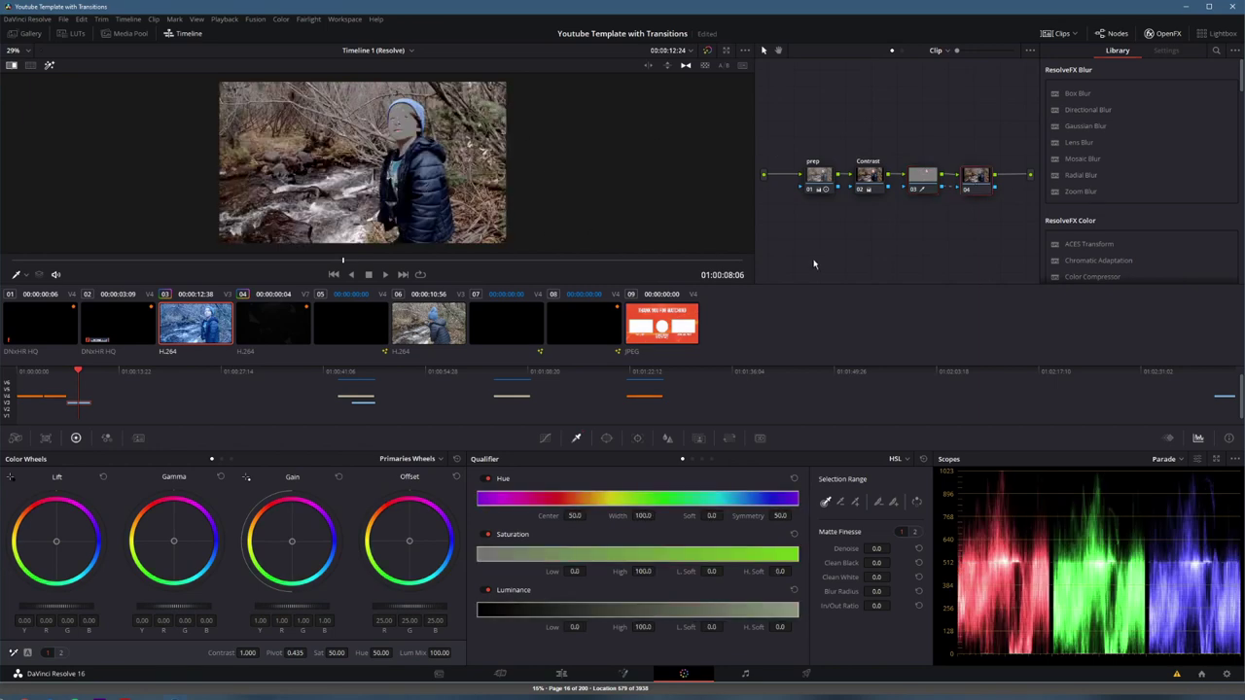
key(alt+shift+semicolon)
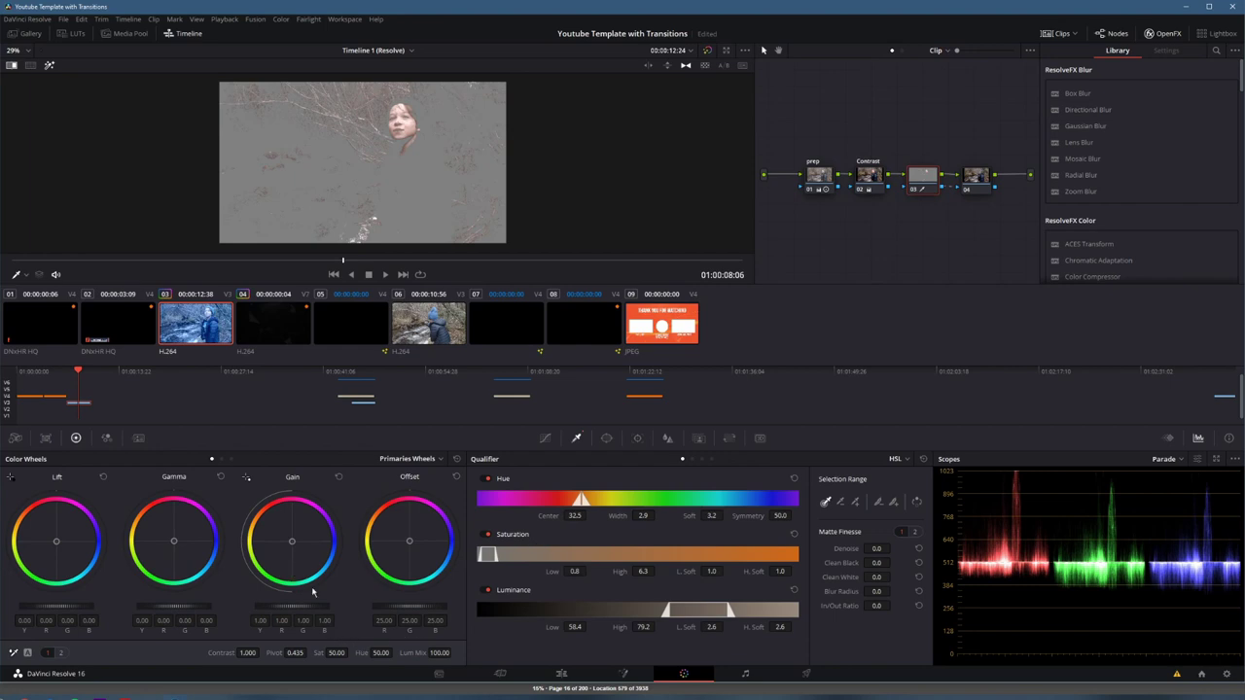
Step: Raise face saturation to 64.80 and trim blue from gain on node 03, then desaturate node 04 to 25
drag(351, 653, 379, 652)
drag(291, 541, 290, 542)
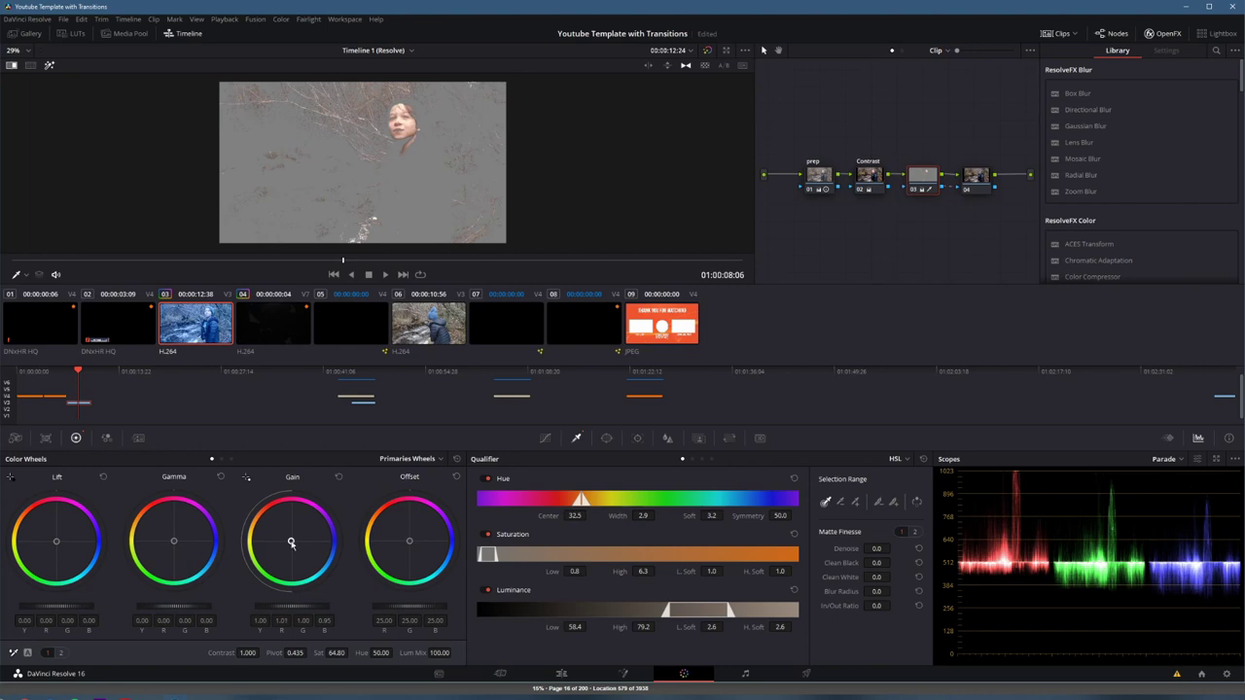
key(alt+shift+apostrophe)
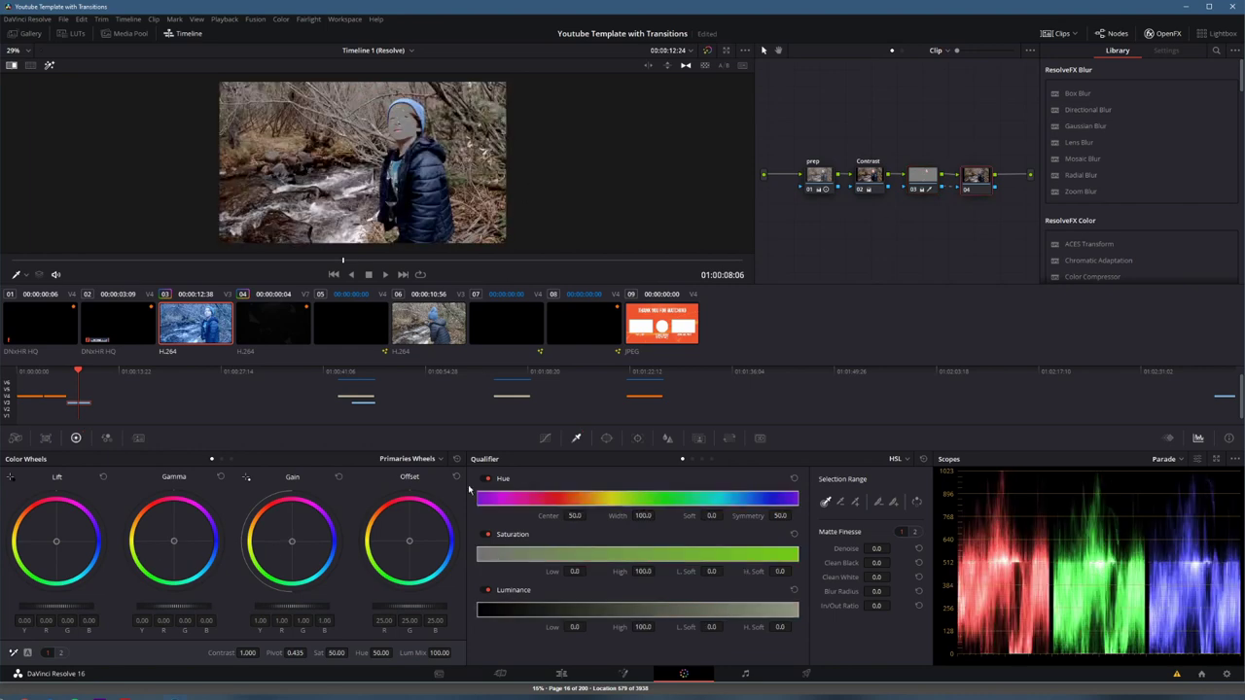
drag(336, 653, 313, 653)
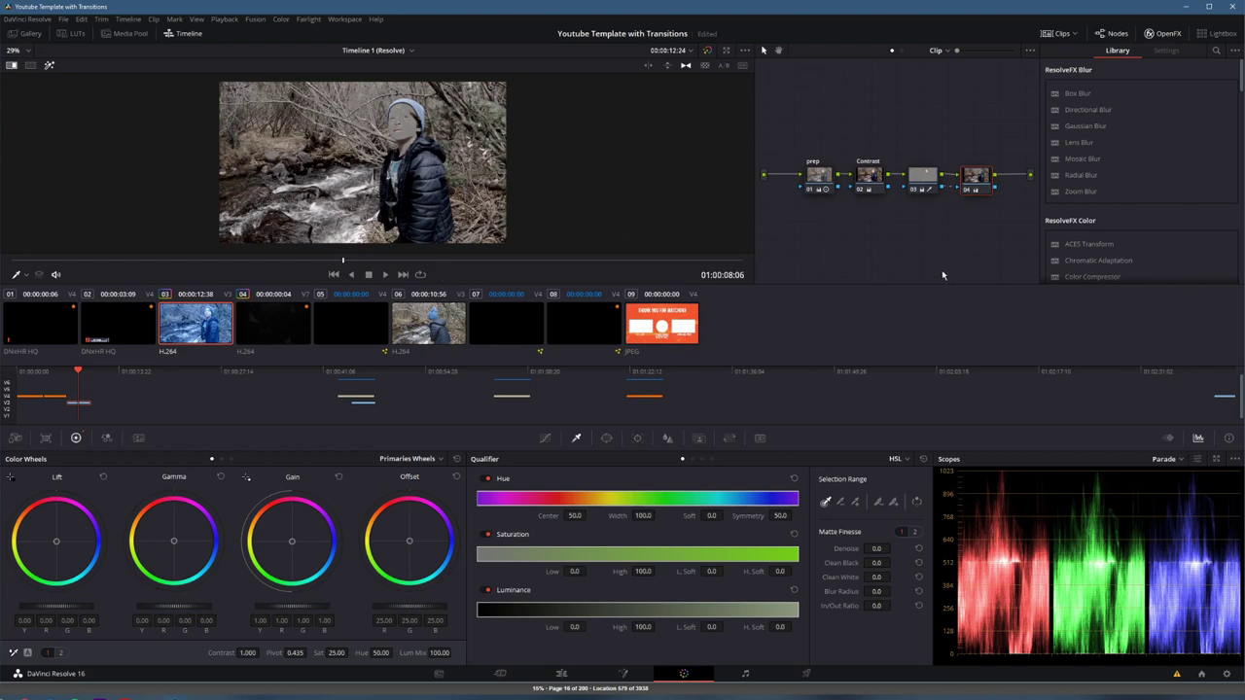
Step: Label node 03 'Mids' and node 04 'LowHigh', then add serial node 05
text(Mids)
right_click(977, 179)
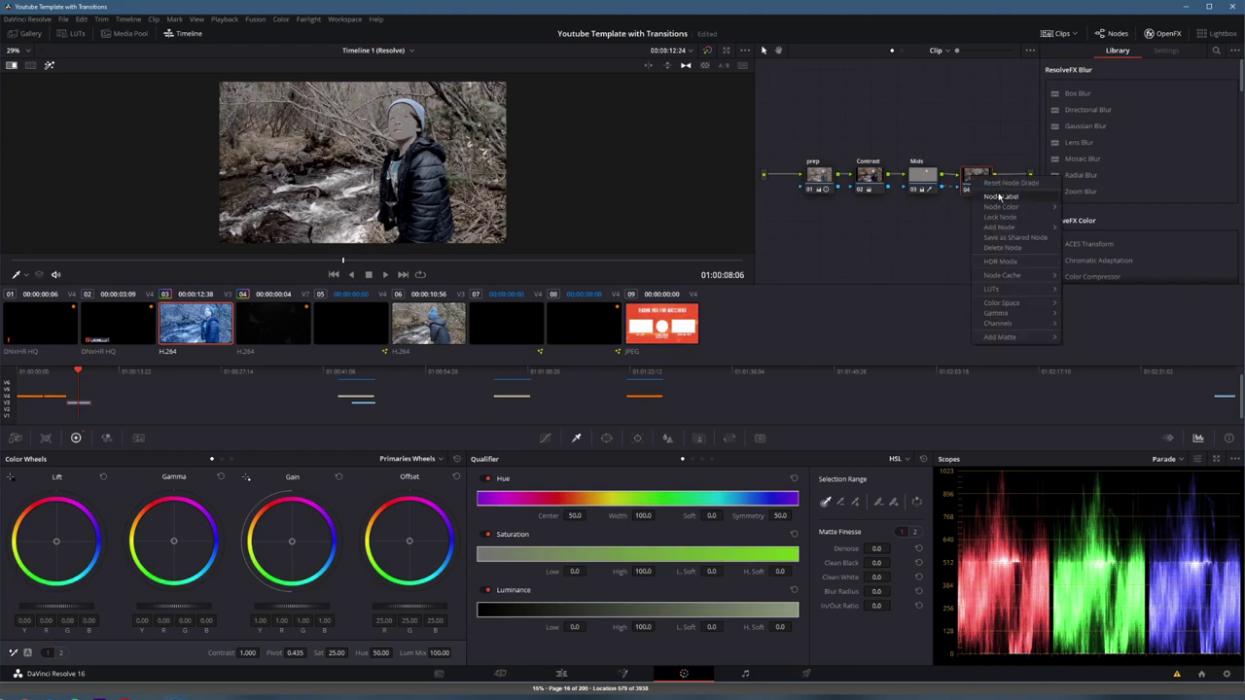
click(1000, 196)
text(LowHigh)
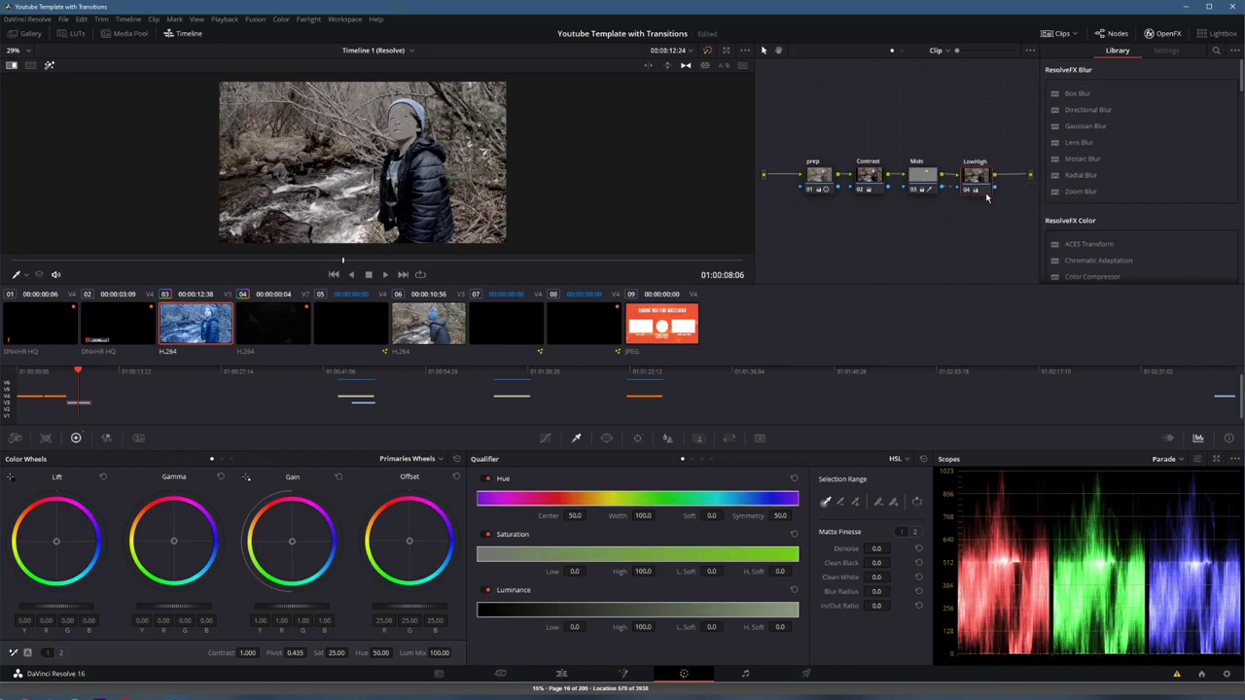
key(alt+s)
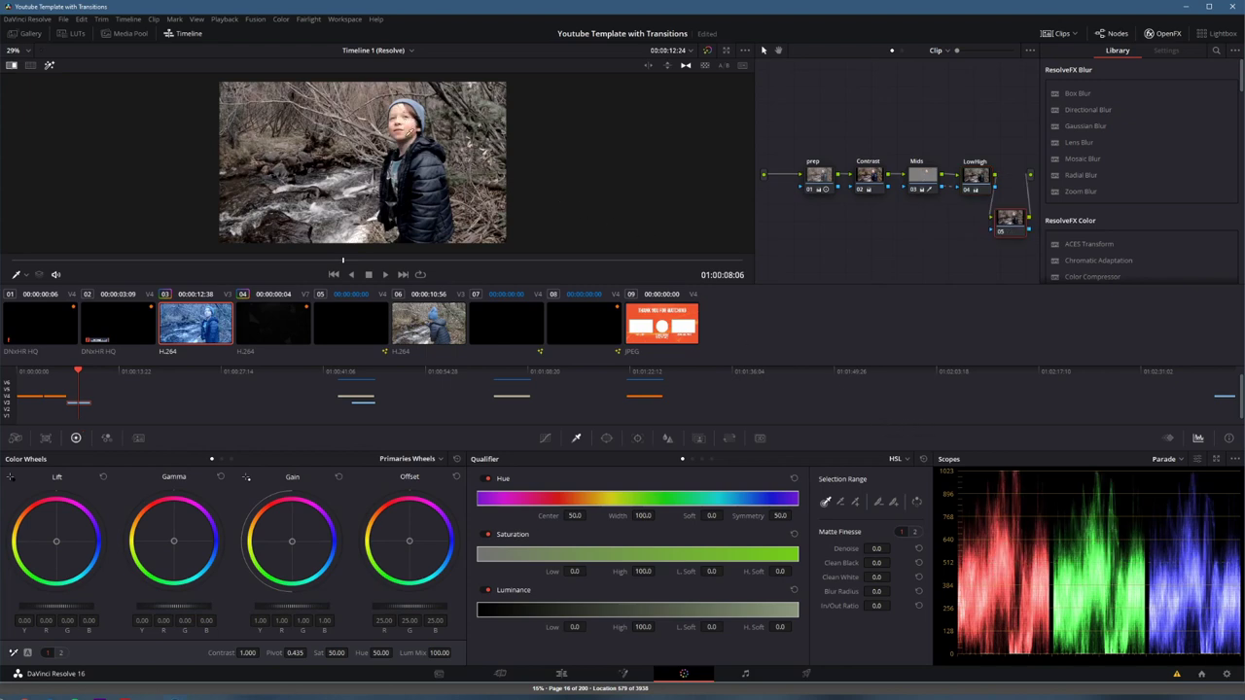
Step: Play and scrub the clip to review the grade, fine-tuning the Mids node's highlight gain
key(space)
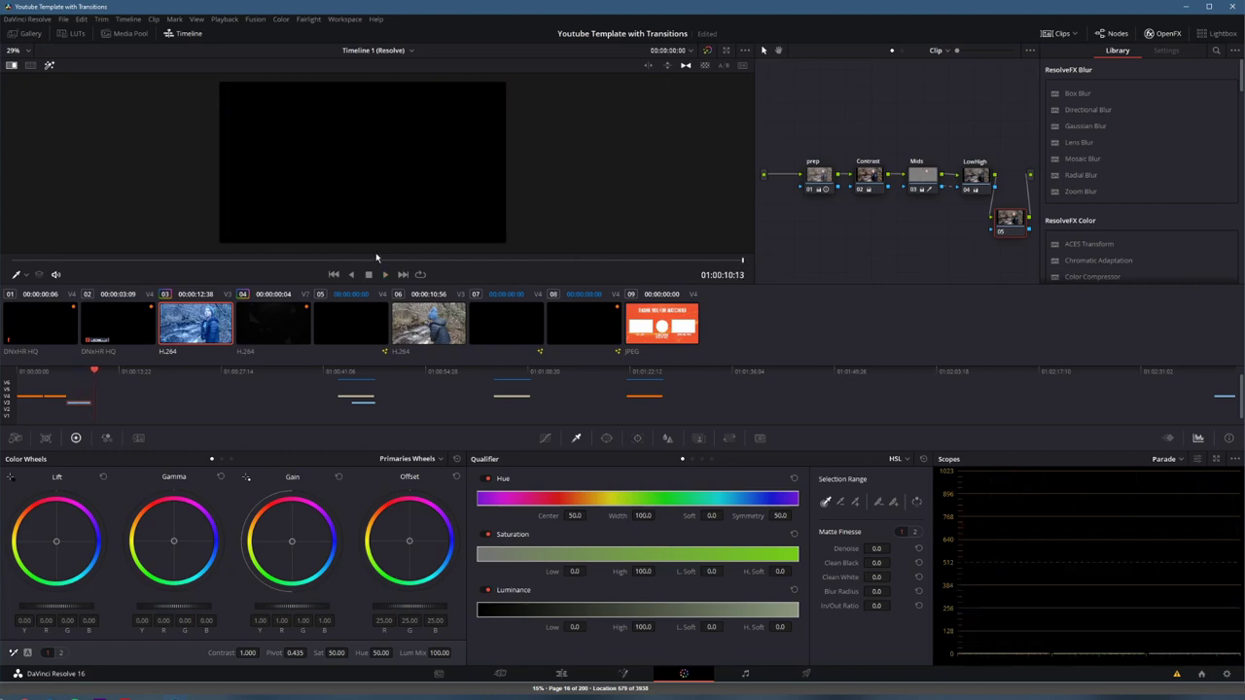
drag(377, 259, 336, 261)
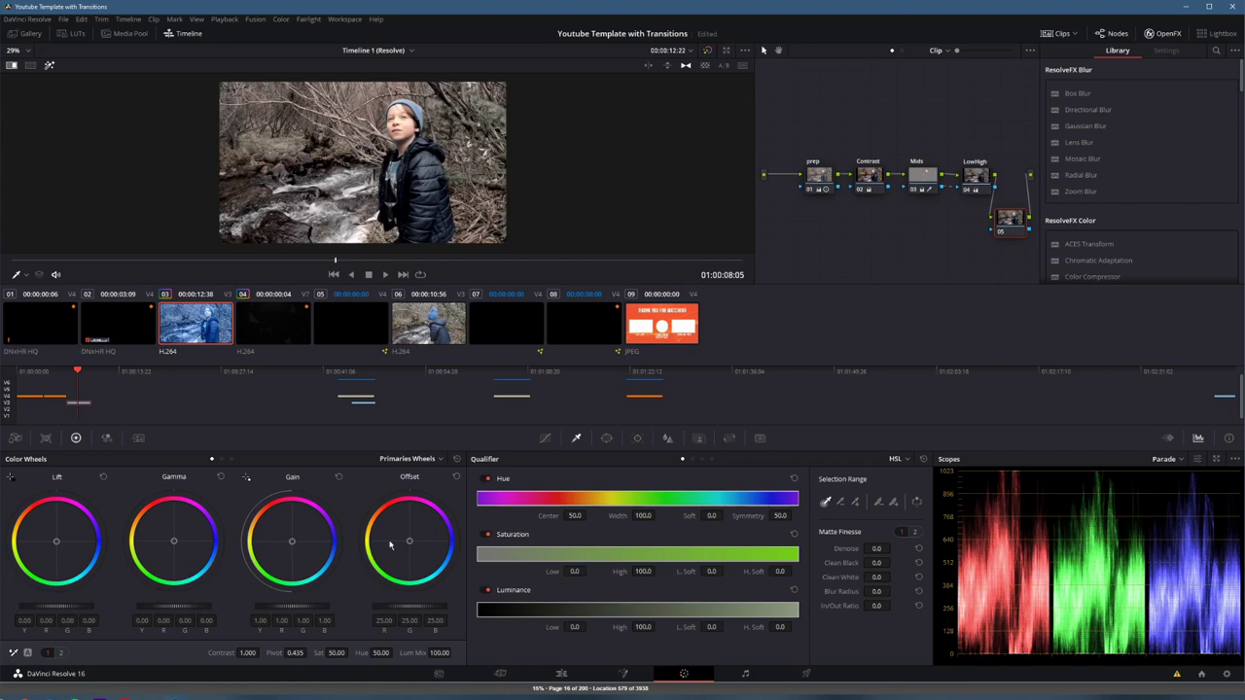
click(928, 178)
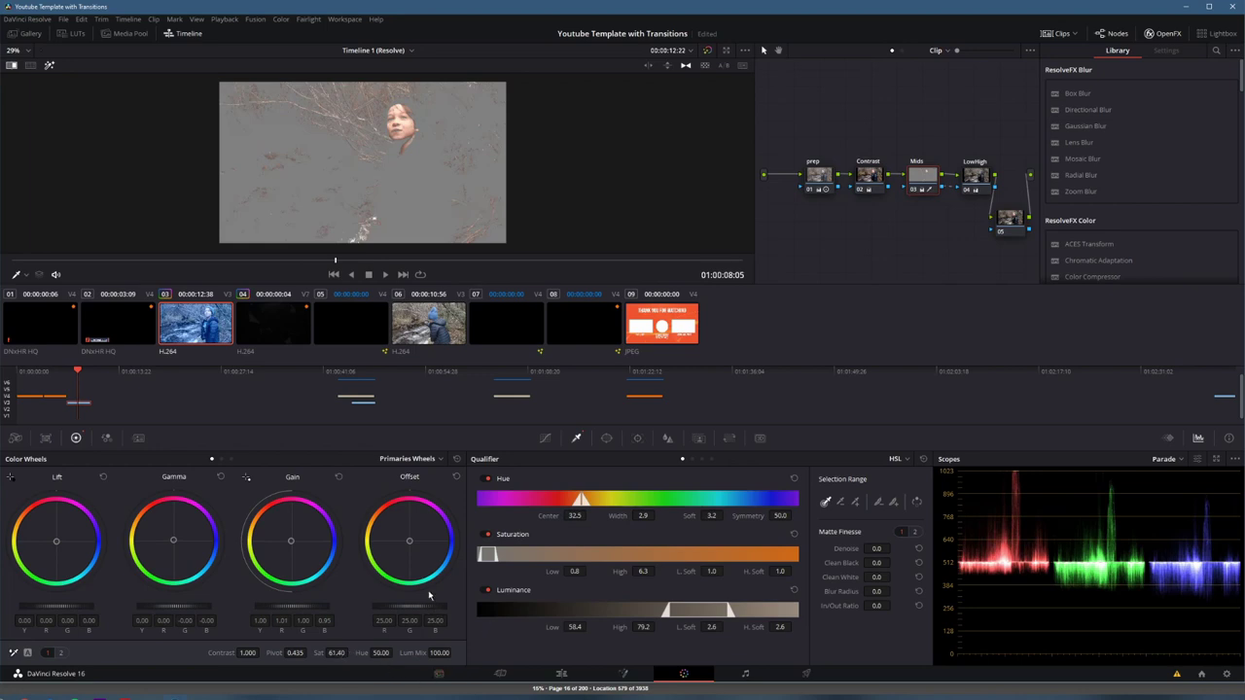
drag(292, 544, 291, 544)
click(983, 189)
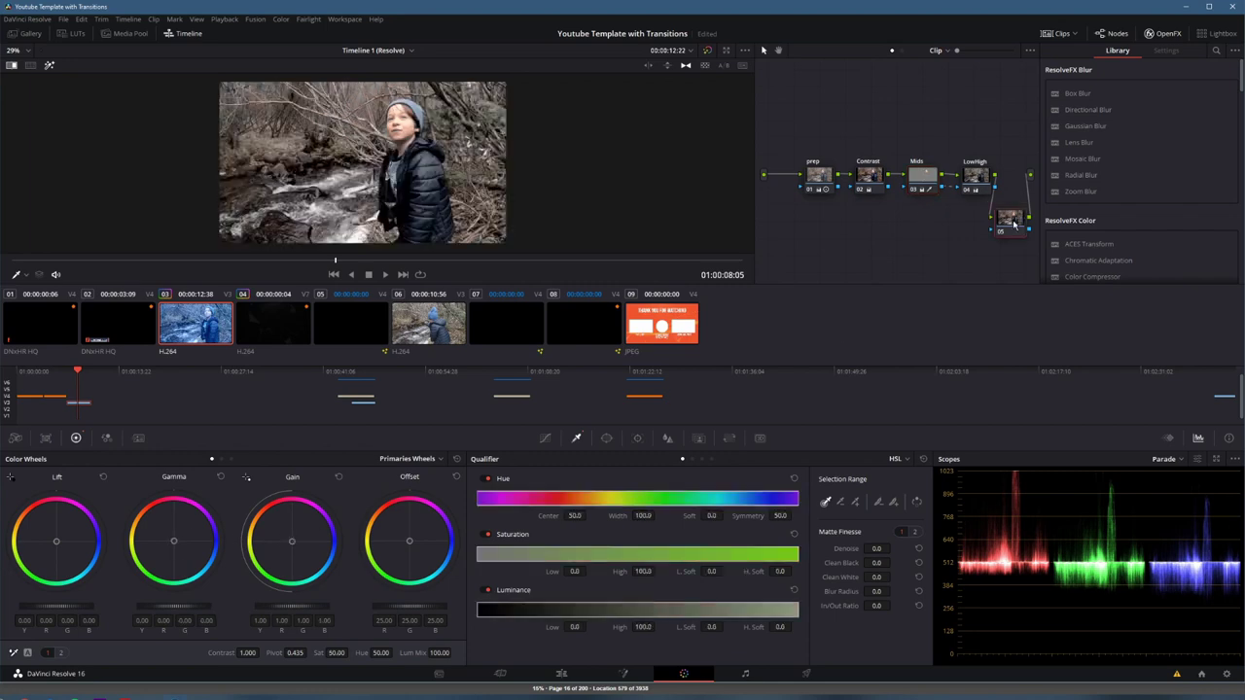
key(space)
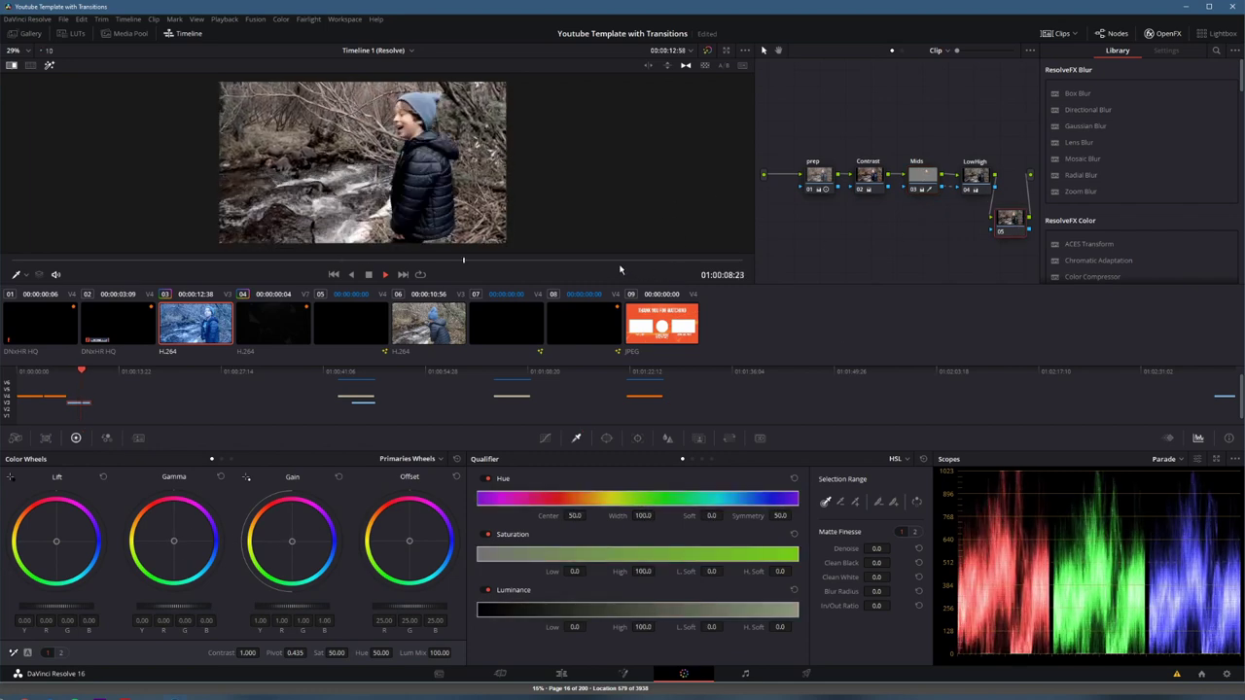
mouse_move(383, 261)
mouse_down()
mouse_move(93, 274)
mouse_move(418, 255)
mouse_move(307, 260)
mouse_move(381, 263)
mouse_up()
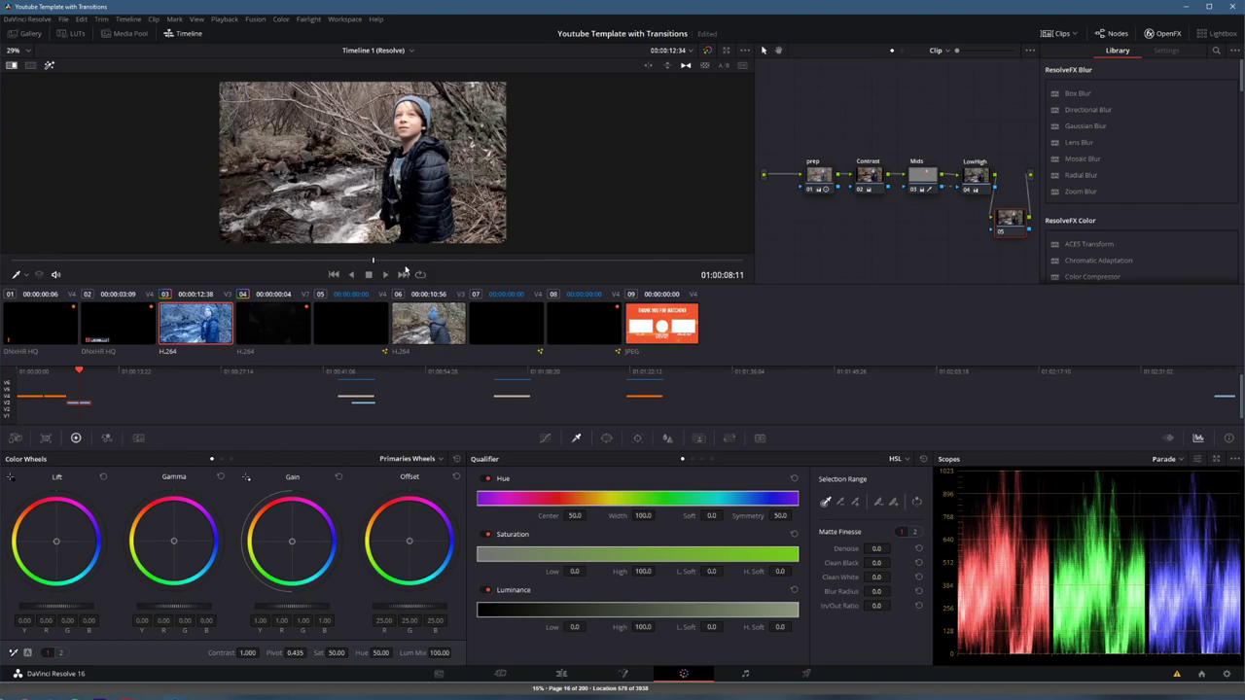
mouse_move(377, 261)
mouse_down()
mouse_move(101, 262)
mouse_move(440, 259)
mouse_move(175, 261)
mouse_move(366, 260)
mouse_up()
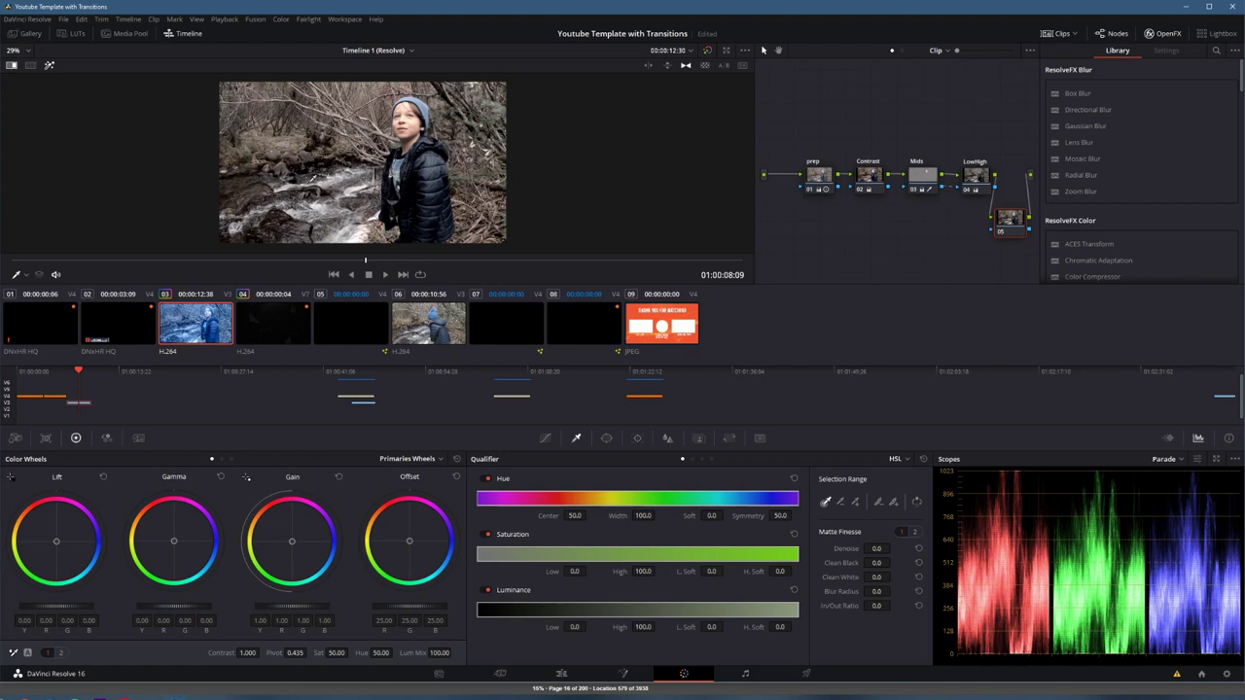
Step: Switch the scope to the vectorscope and nudge the Gamma wheel slightly away from blue
click(1164, 458)
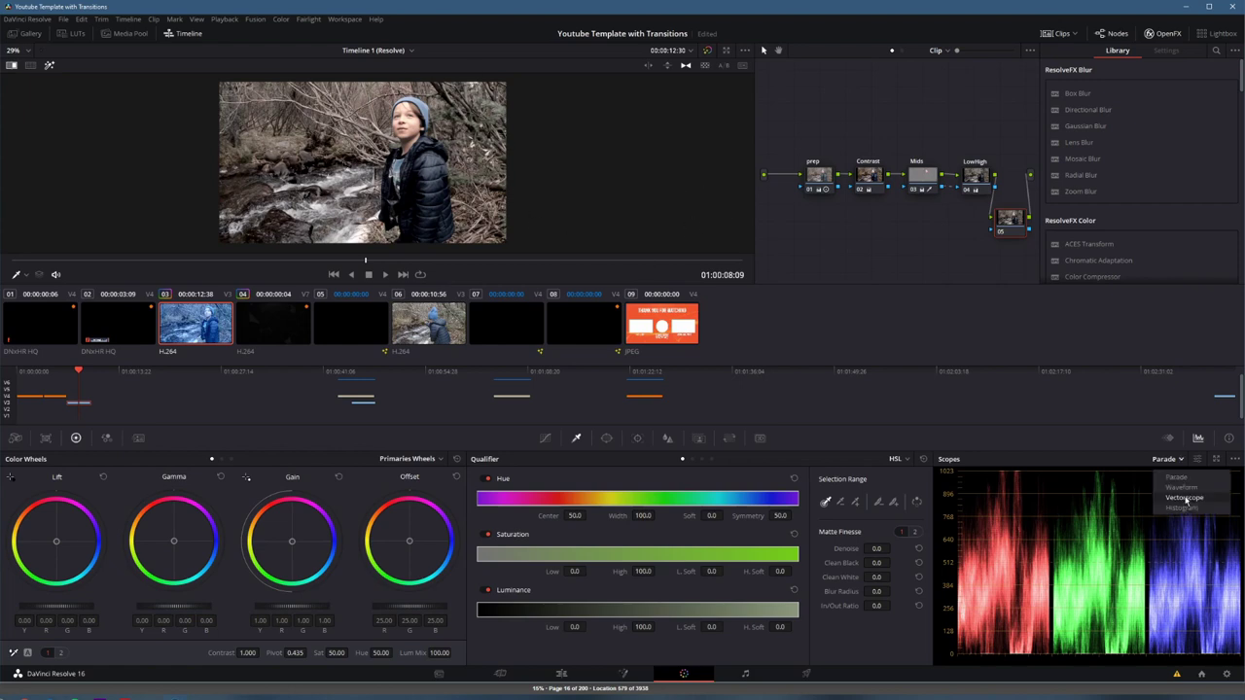
click(1178, 492)
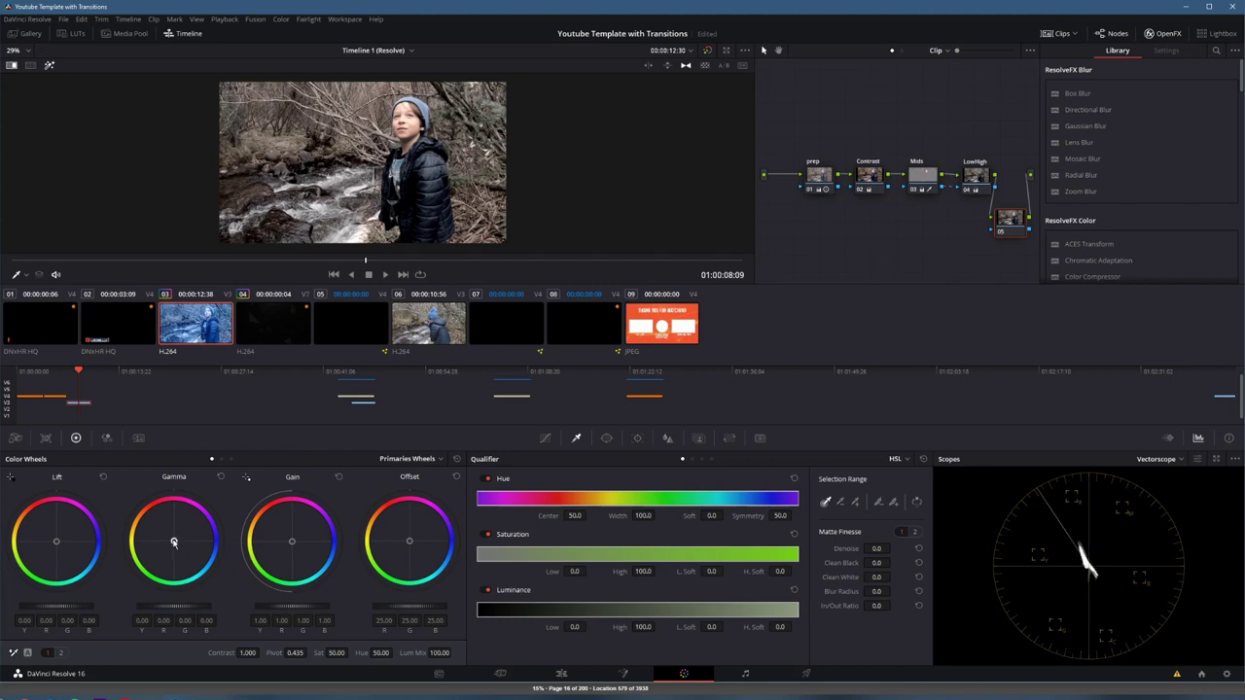
drag(174, 544, 172, 540)
Step: Zoom in on the boy's face to inspect the grade, then go to the Edit page
scroll(374, 226, up, 5)
scroll(375, 226, up, 2)
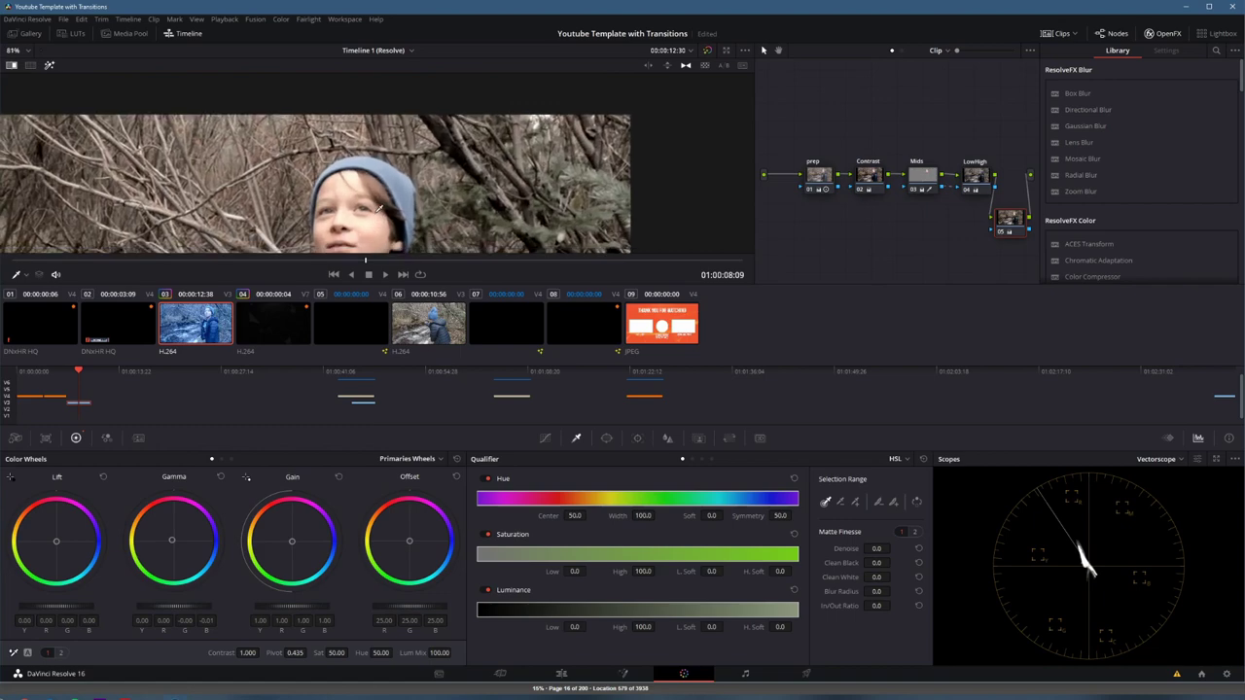
drag(377, 211, 379, 152)
scroll(427, 178, down, 6)
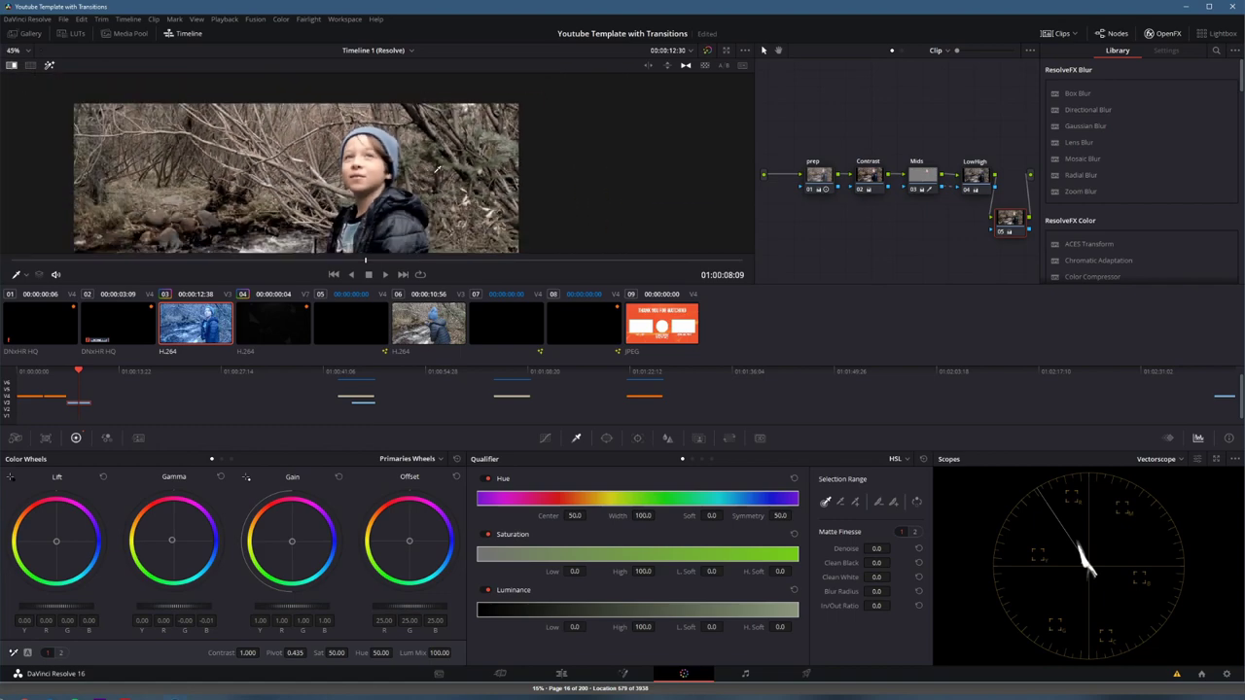
scroll(476, 199, down, 2)
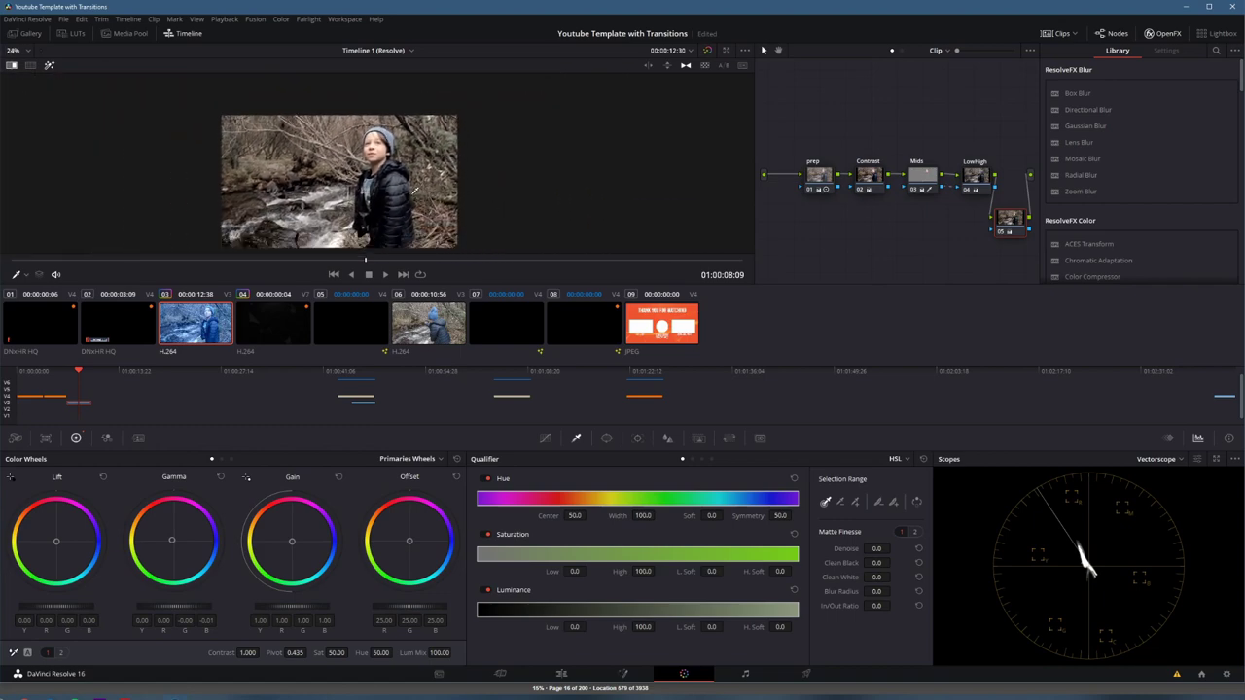
scroll(439, 181, up, 1)
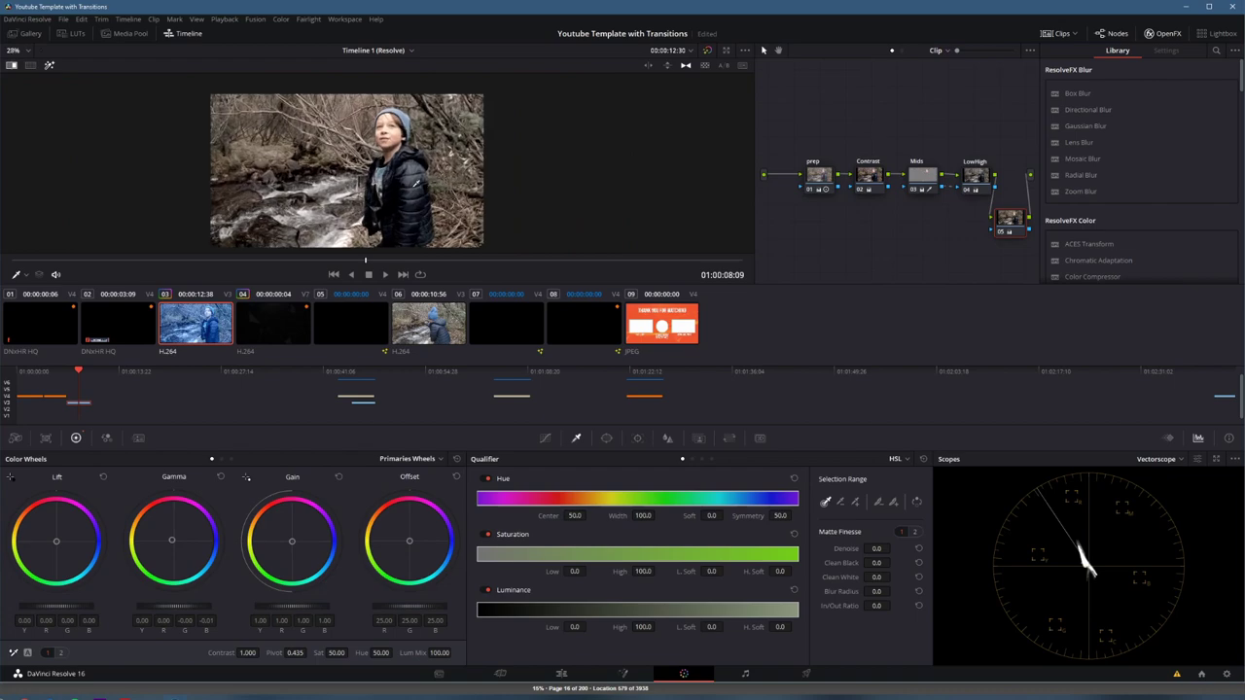
click(561, 673)
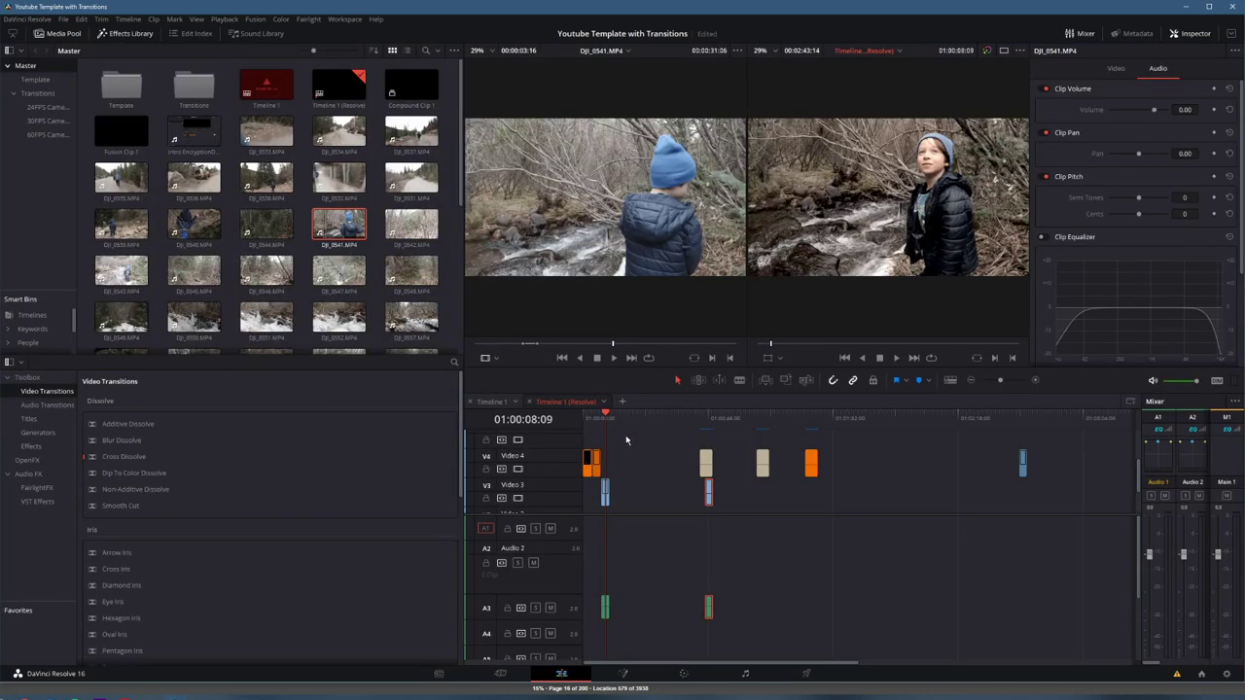
click(601, 415)
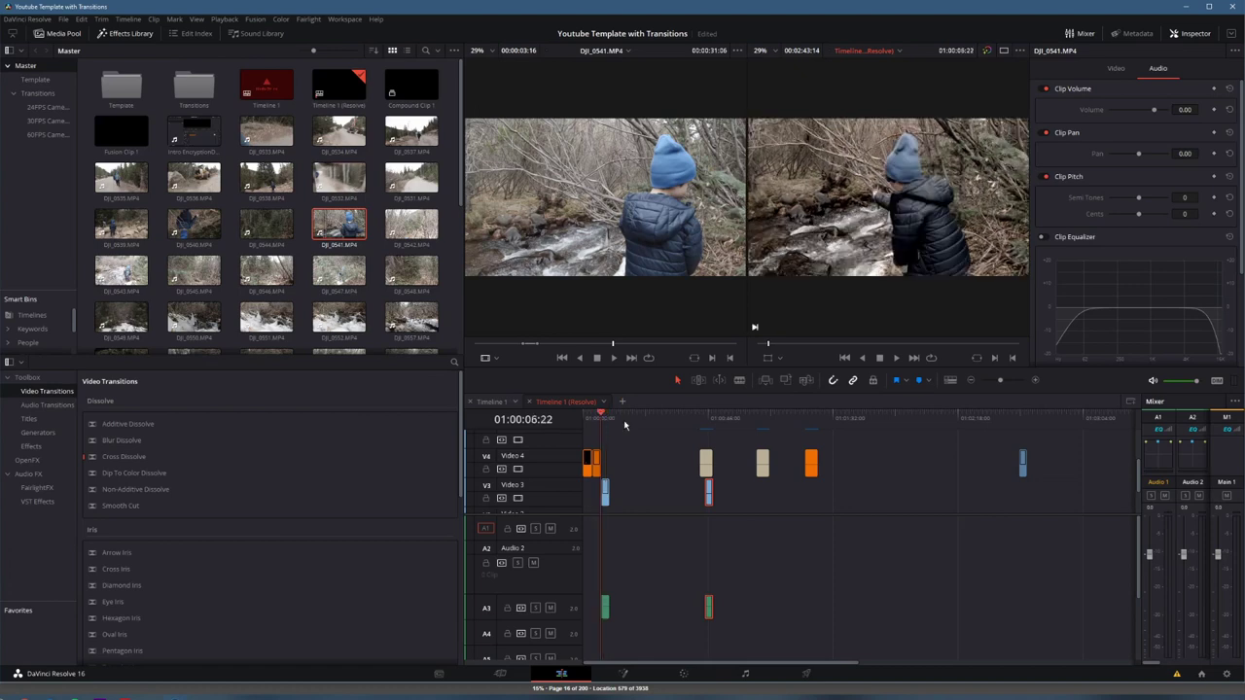
key(space)
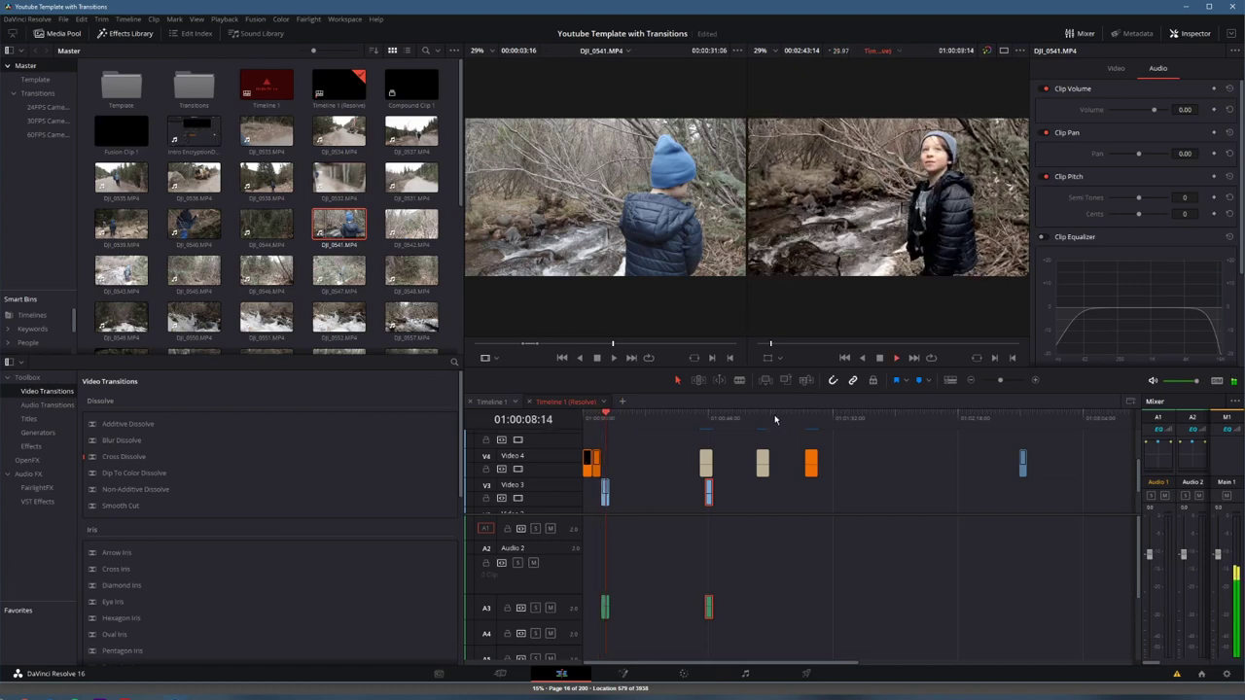
key(space)
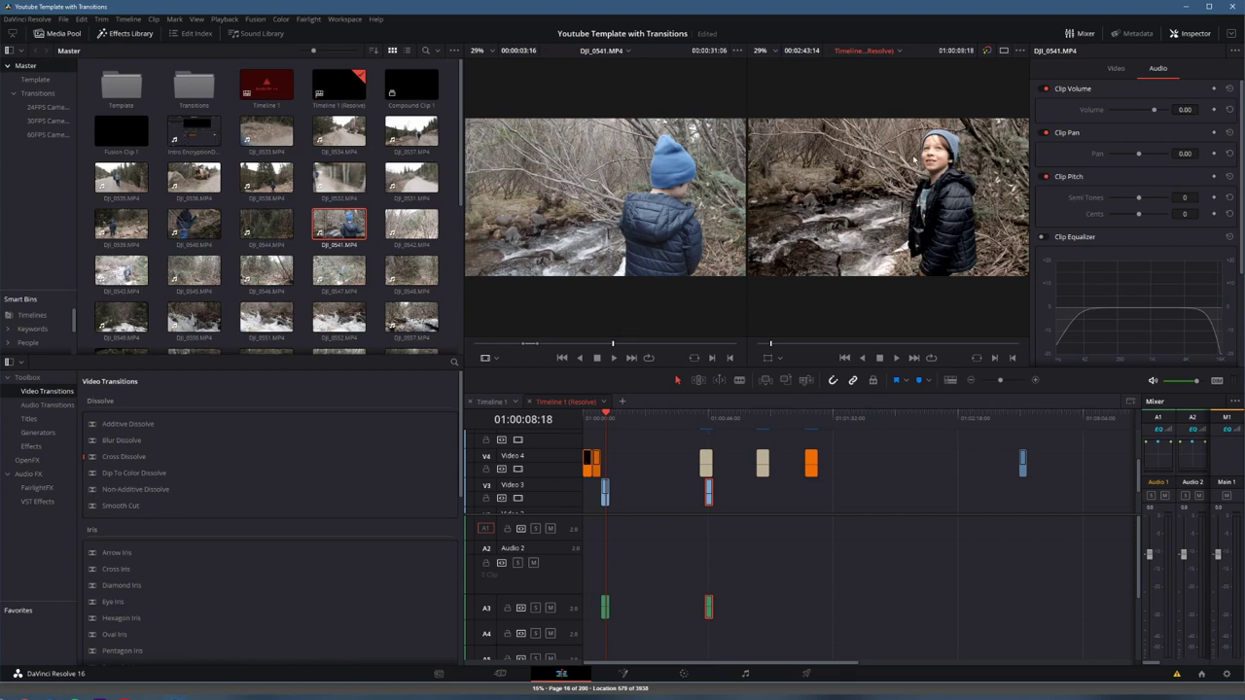
drag(612, 346, 532, 347)
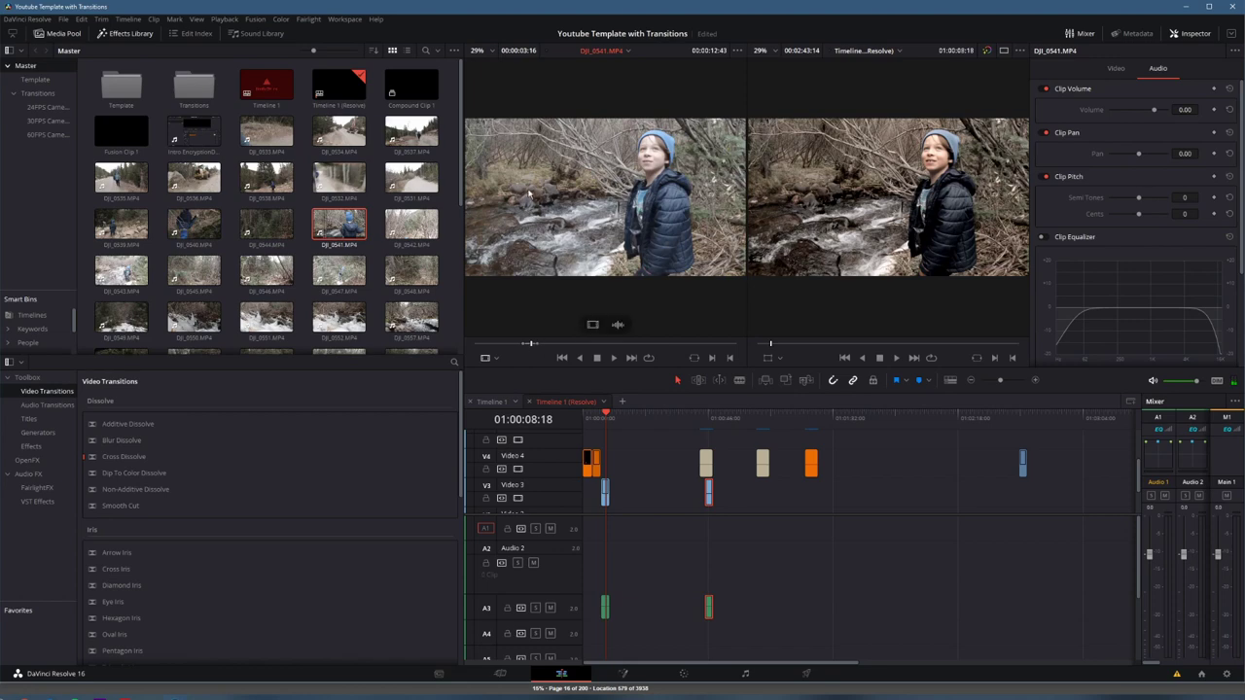